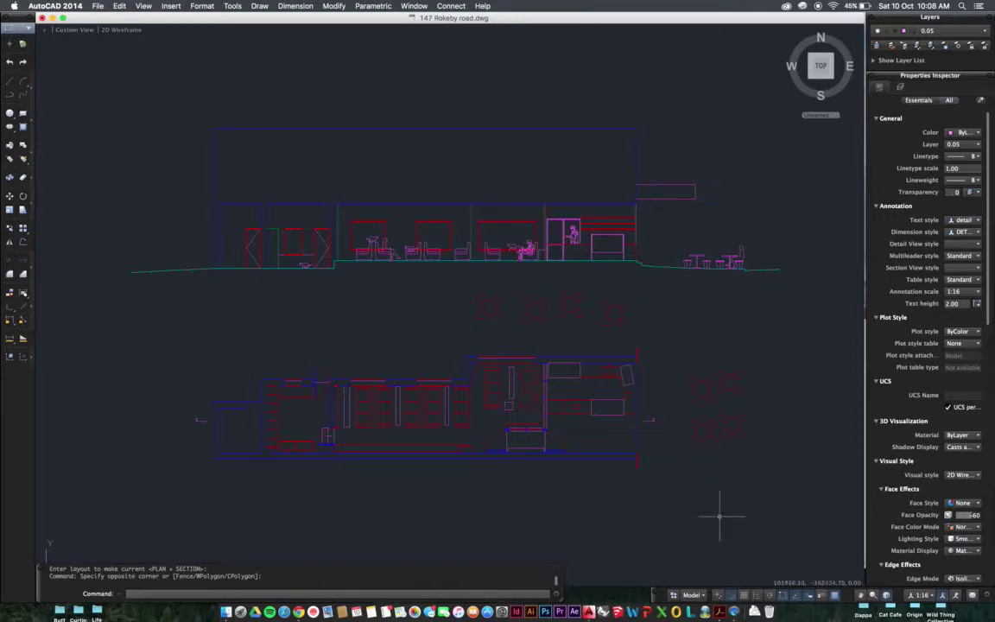
# - Bring up the thumbnail overview of the drawing's layouts
pyautogui.click(696, 595)
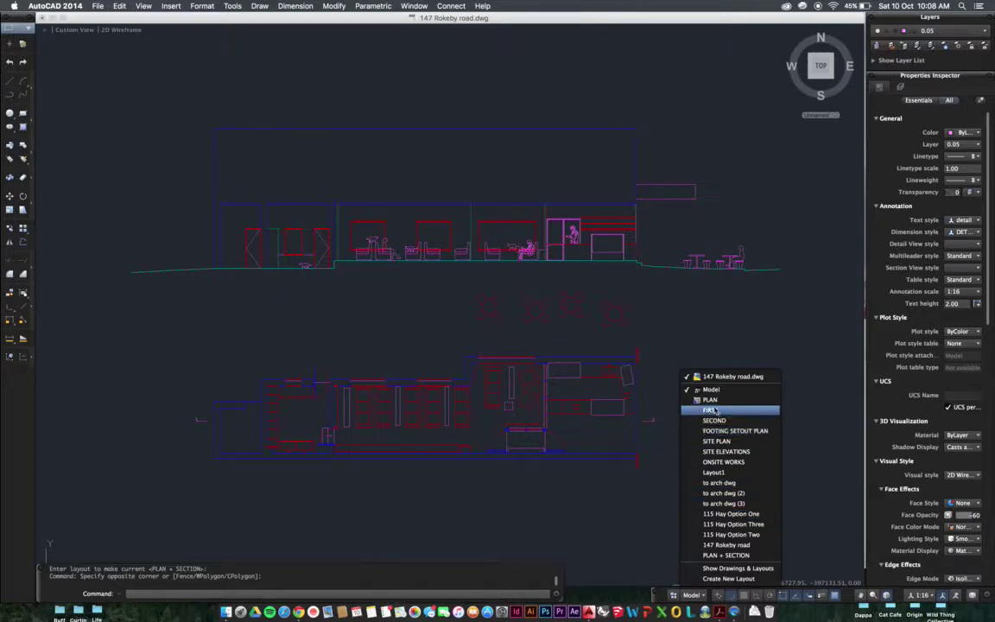
pyautogui.click(643, 522)
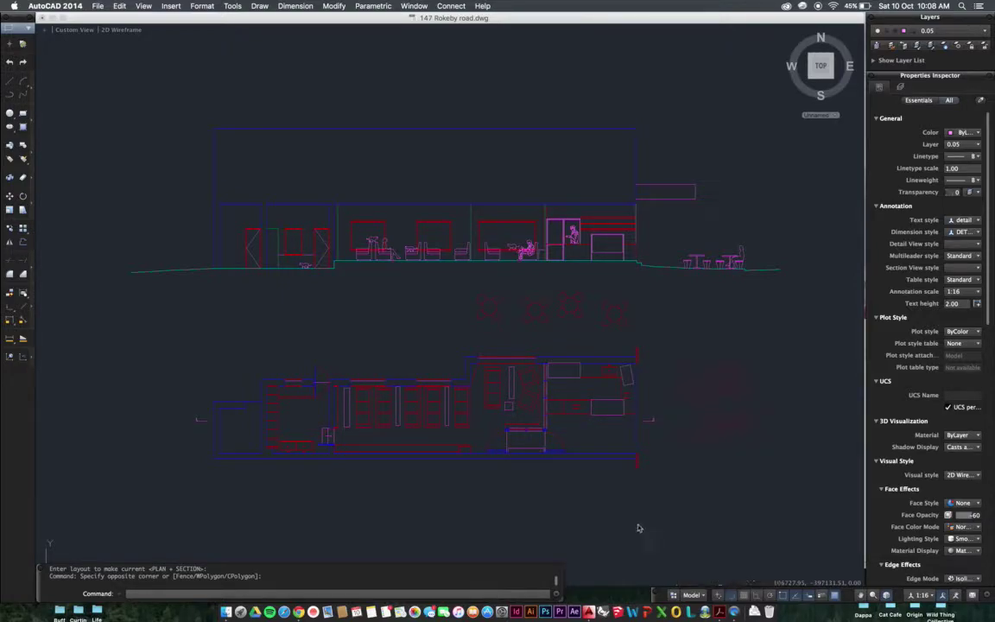
pyautogui.click(674, 595)
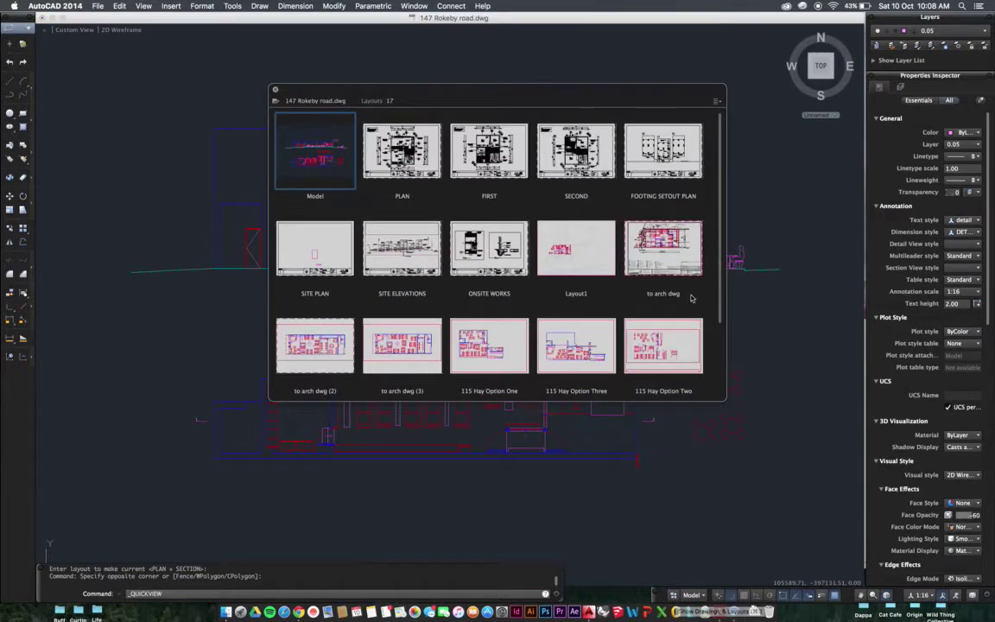
pyautogui.scroll(-5, 673, 303)
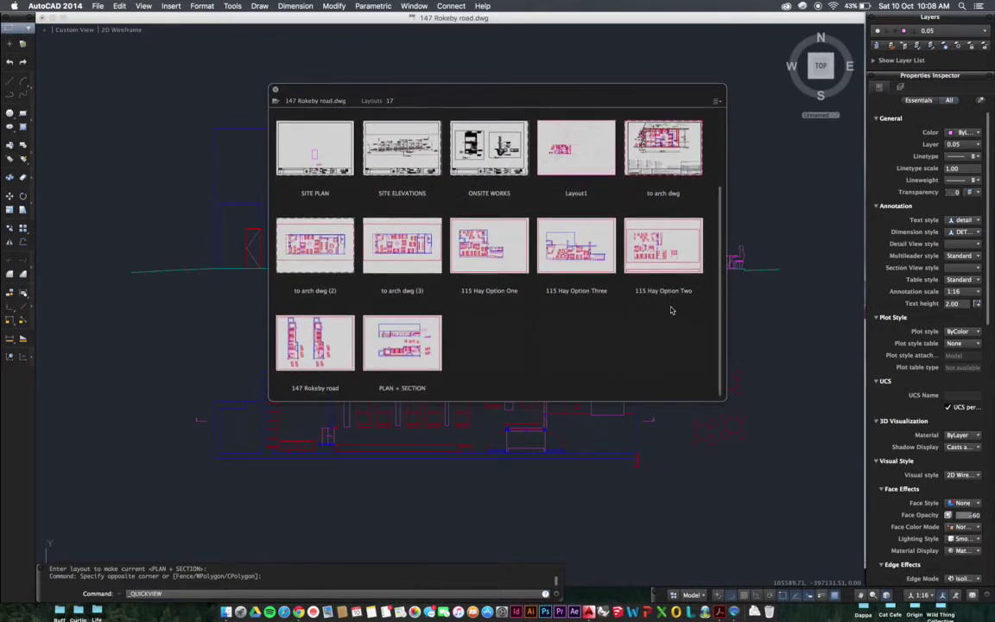
# - Create a new layout named 147 PLAN and switch to it
pyautogui.rightClick(508, 343)
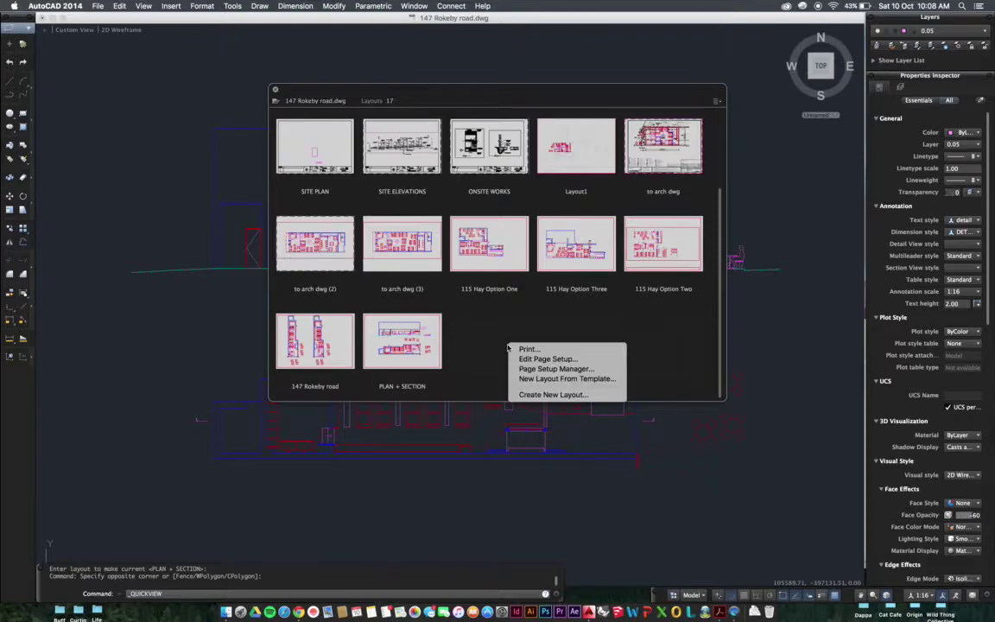
pyautogui.click(534, 395)
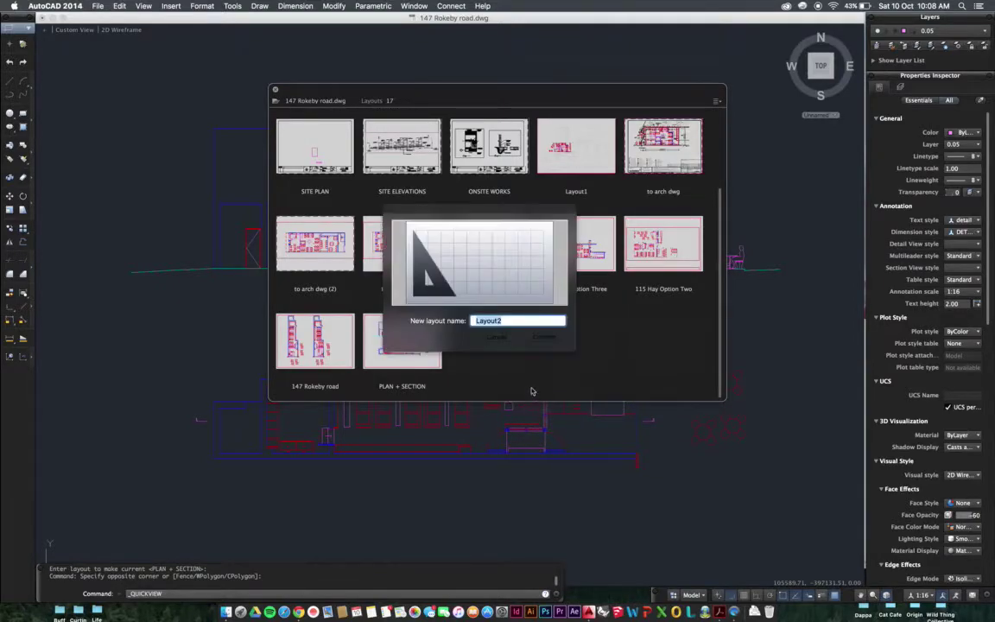
pyautogui.write('PLAN')
pyautogui.press('Return')
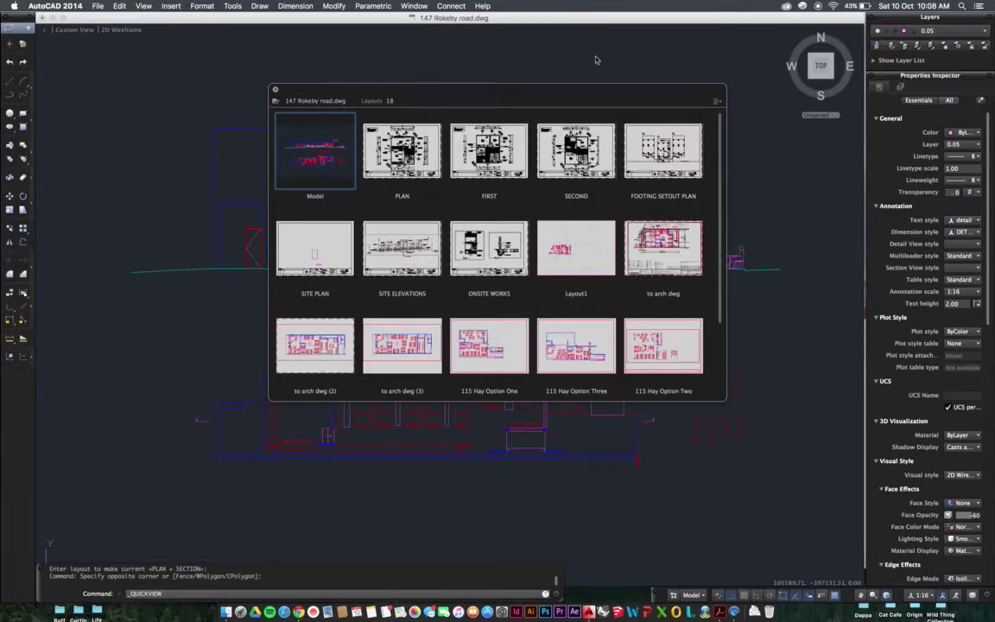
pyautogui.scroll(-5, 571, 292)
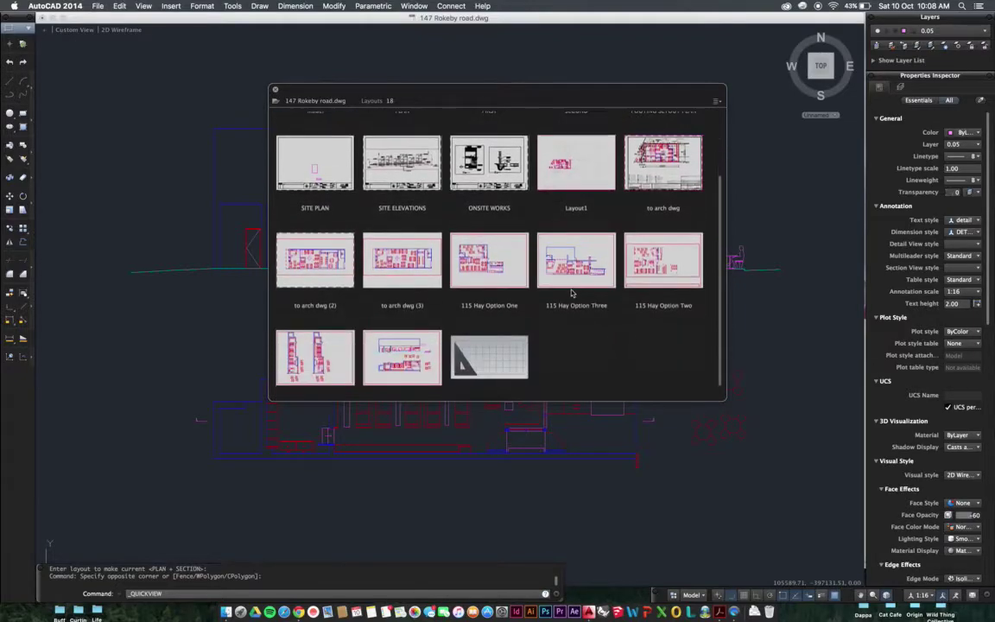
pyautogui.click(483, 345)
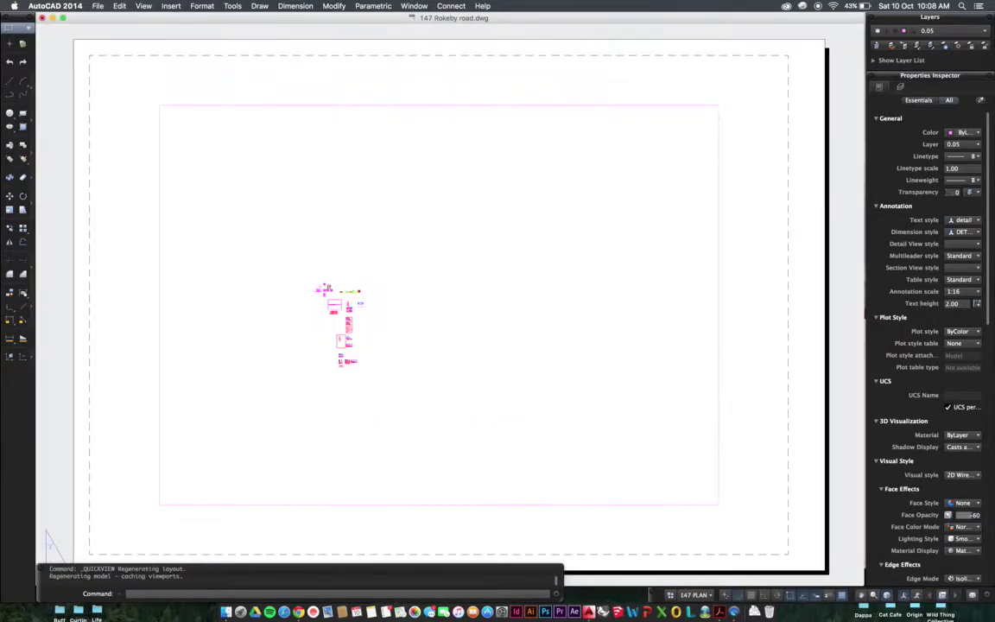
# - Check the new layout's small viewport, then return to the layout thumbnails
pyautogui.scroll(-3, 456, 138)
pyautogui.scroll(3, 449, 140)
pyautogui.scroll(-3, 450, 141)
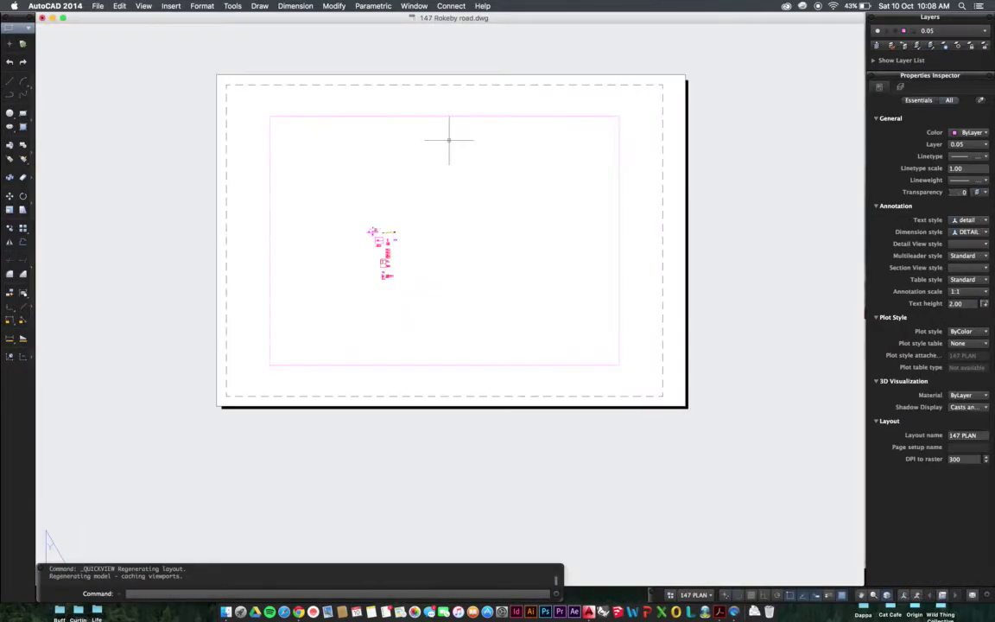
pyautogui.click(269, 196)
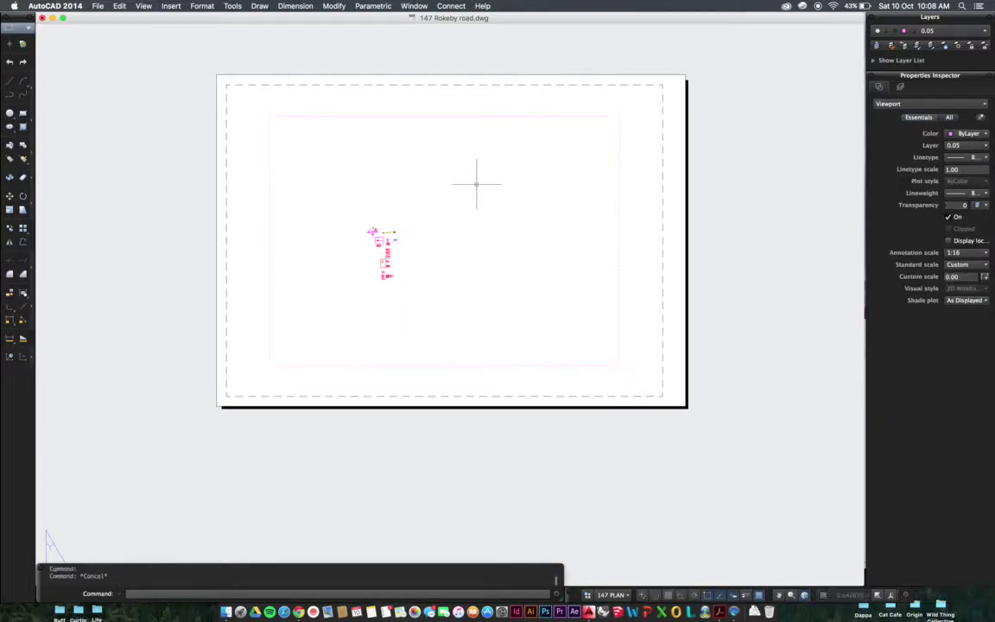
pyautogui.press('Escape')
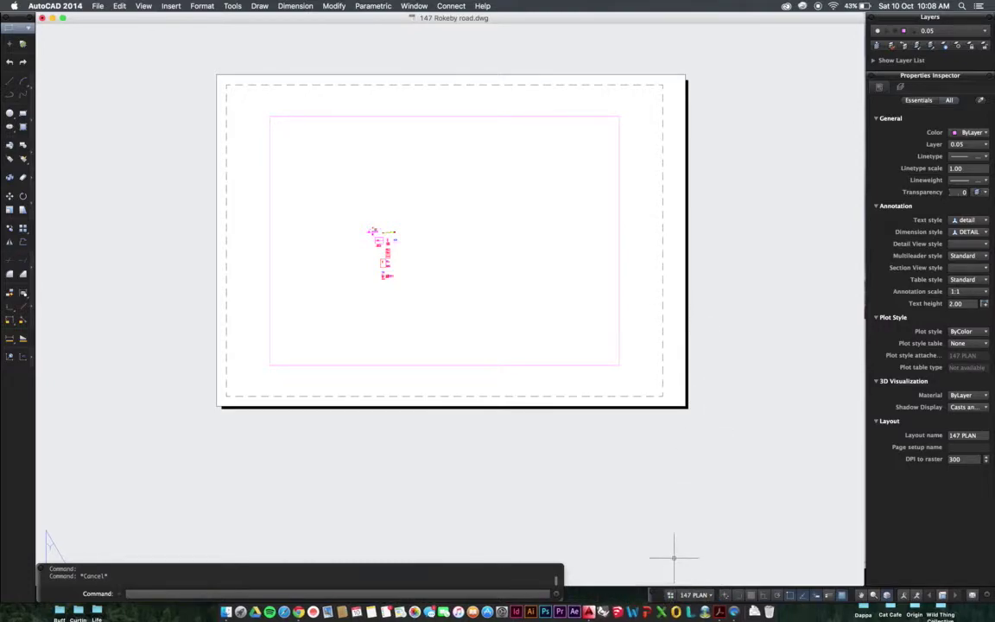
pyautogui.click(671, 595)
# - Open the 147 PLAN page setup and keep A3 as the paper size
pyautogui.rightClick(505, 331)
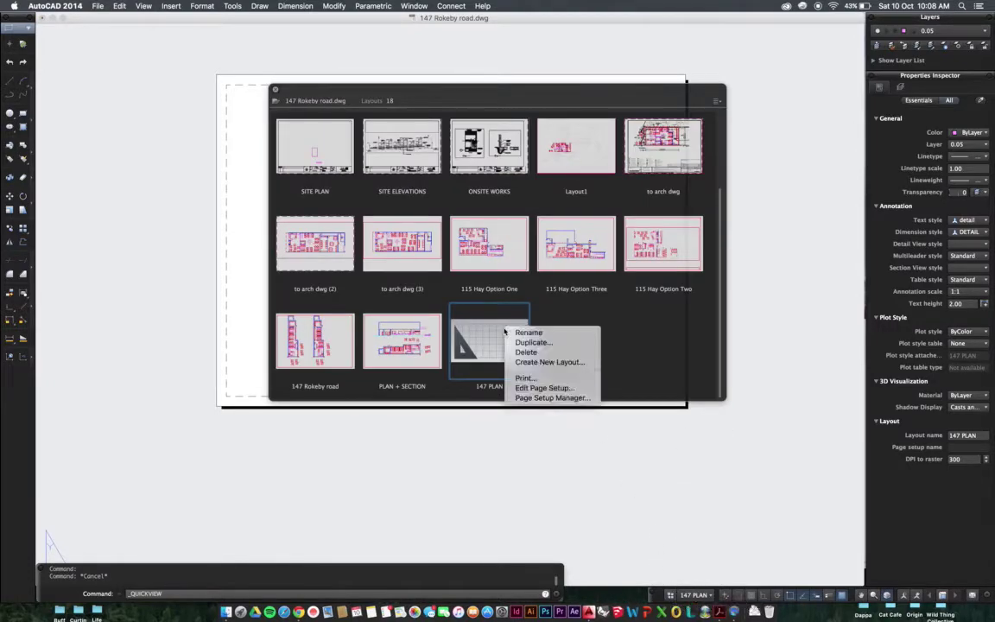
pyautogui.click(541, 388)
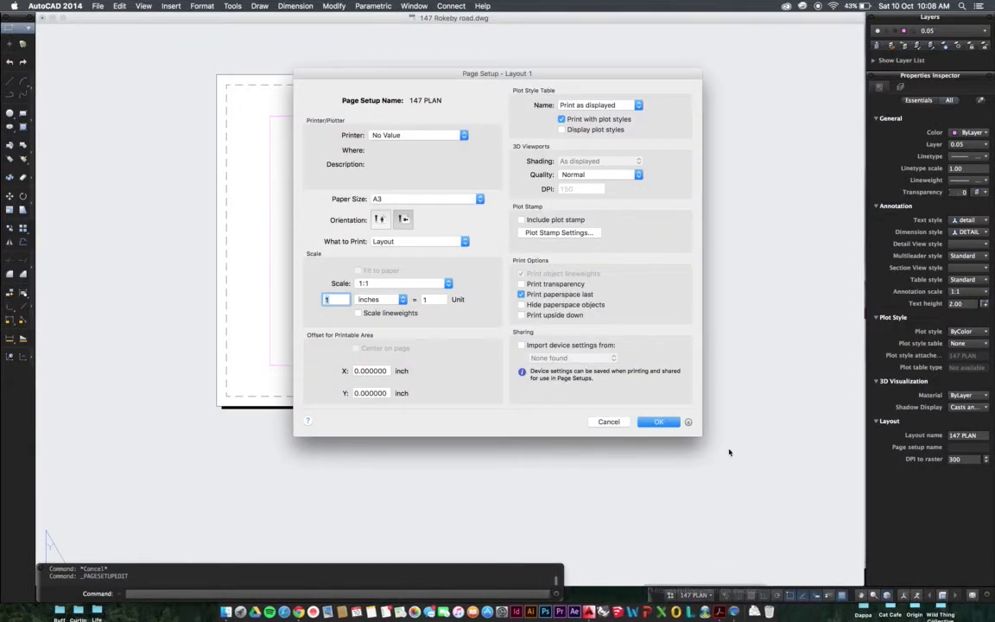
pyautogui.click(687, 421)
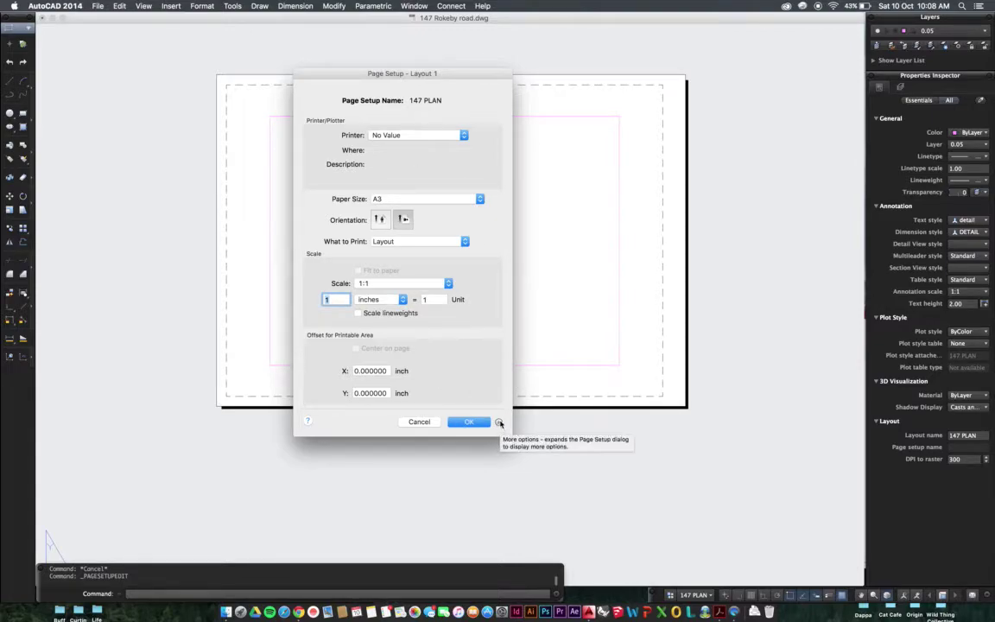
pyautogui.click(499, 422)
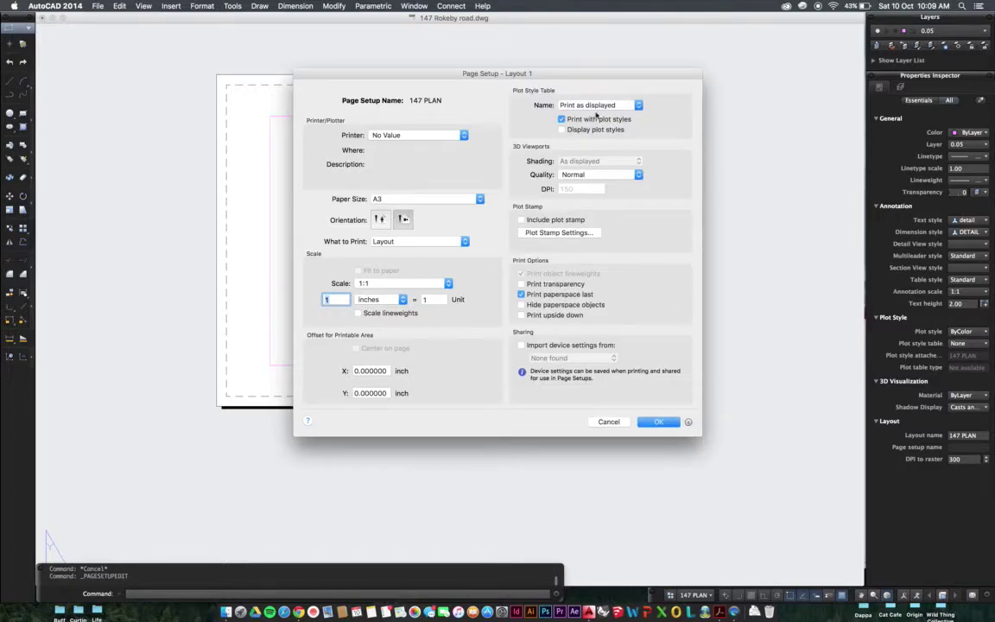
pyautogui.click(453, 202)
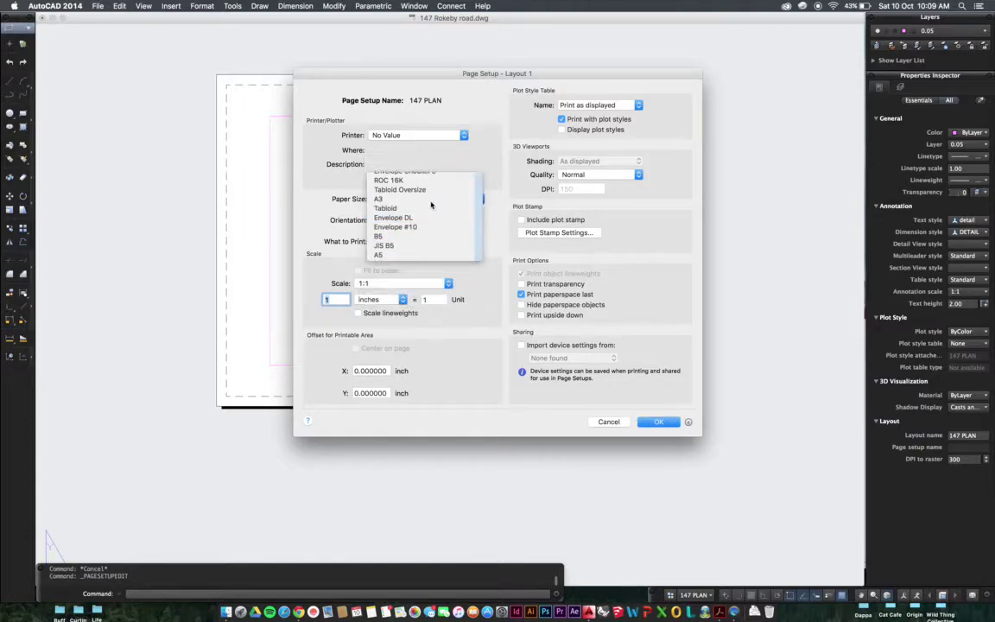
pyautogui.click(430, 201)
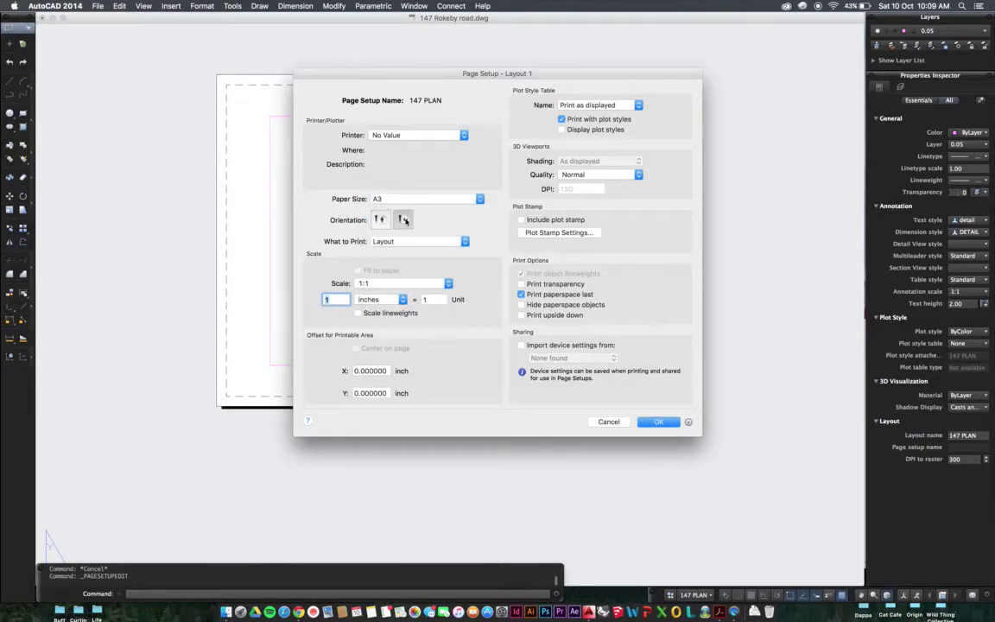
# - Set the plot scale to 1 mm = 1 unit
pyautogui.click(380, 285)
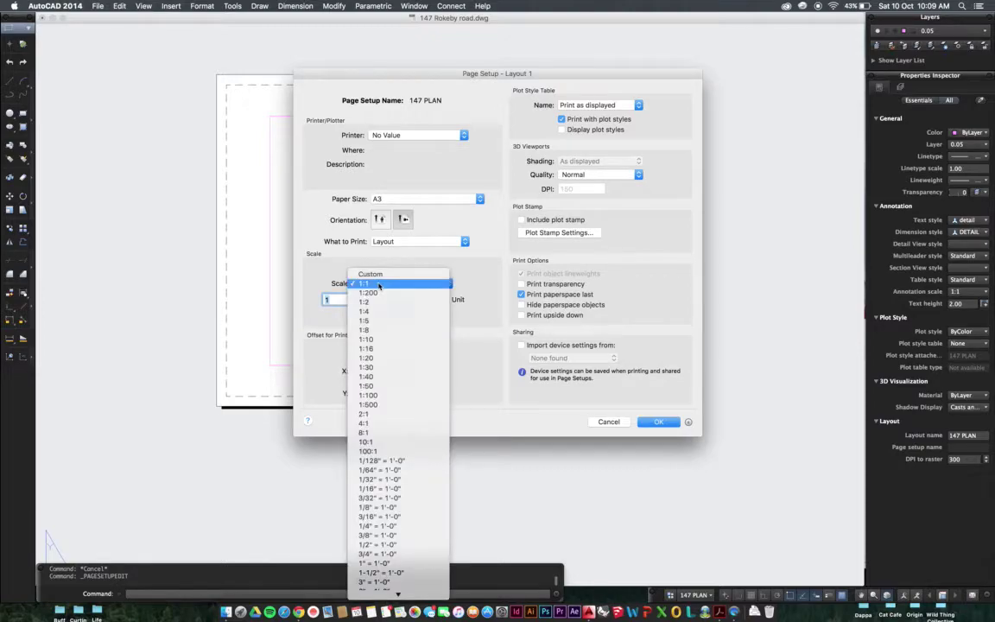
pyautogui.click(379, 286)
pyautogui.click(382, 298)
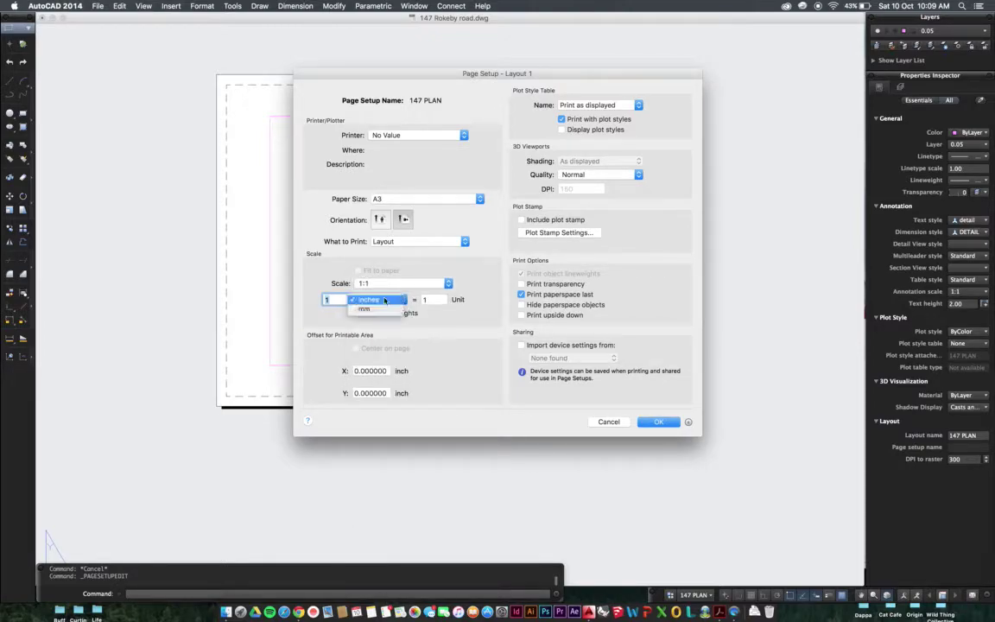
pyautogui.click(381, 309)
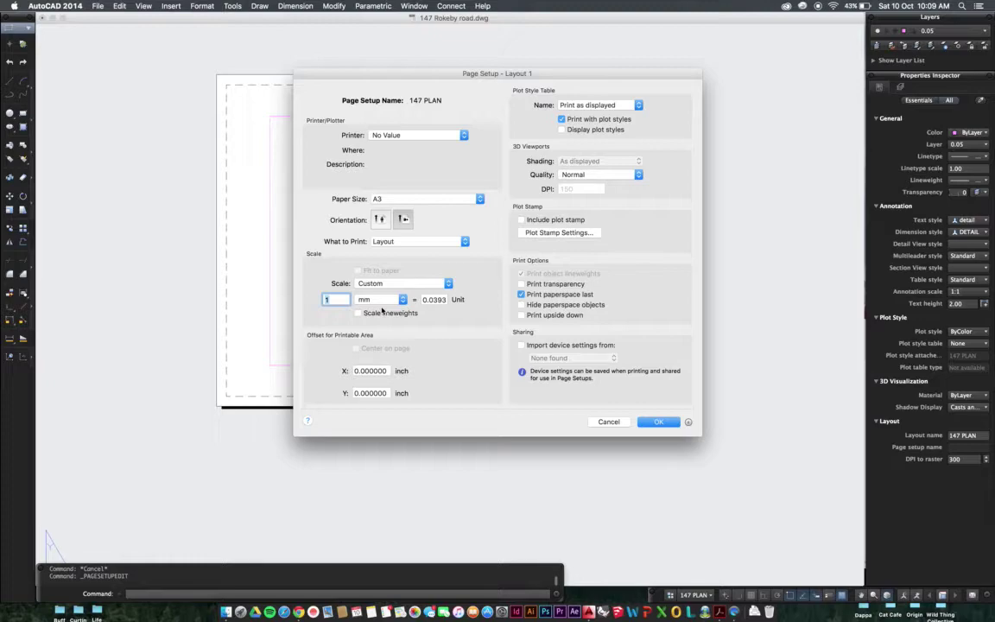
pyautogui.click(440, 299)
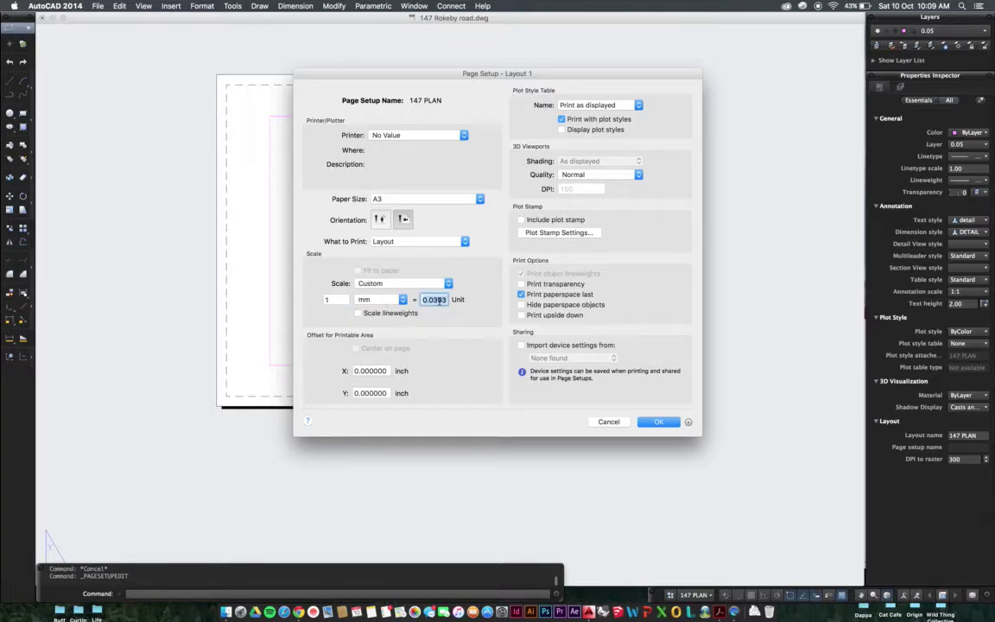
pyautogui.write('1')
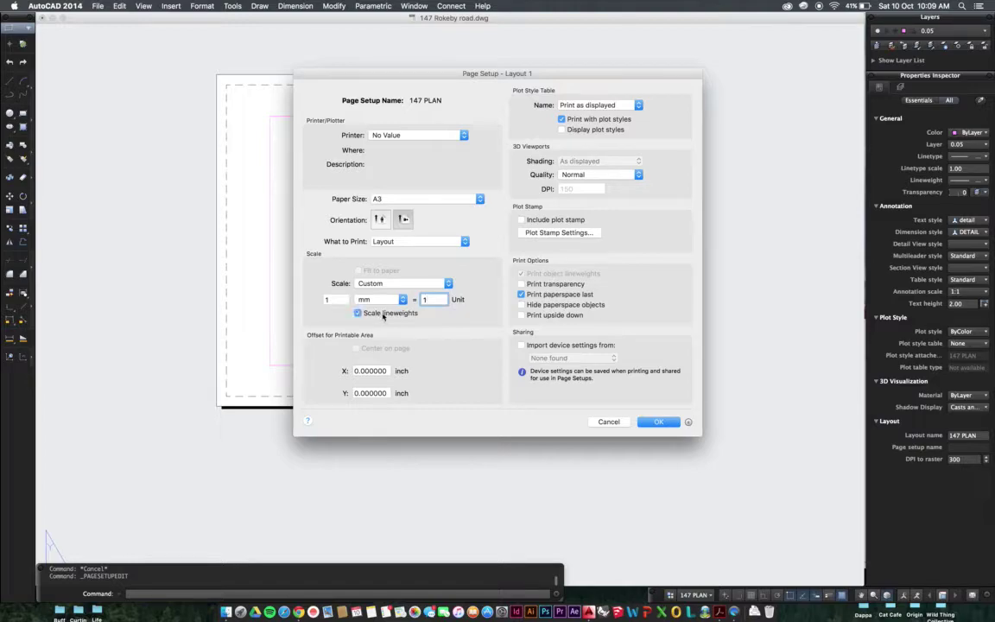
pyautogui.click(400, 283)
# - Apply scale 1:1, monochrome.ctb plot styles and Maximum viewport quality to the page setup
pyautogui.click(414, 290)
pyautogui.click(577, 106)
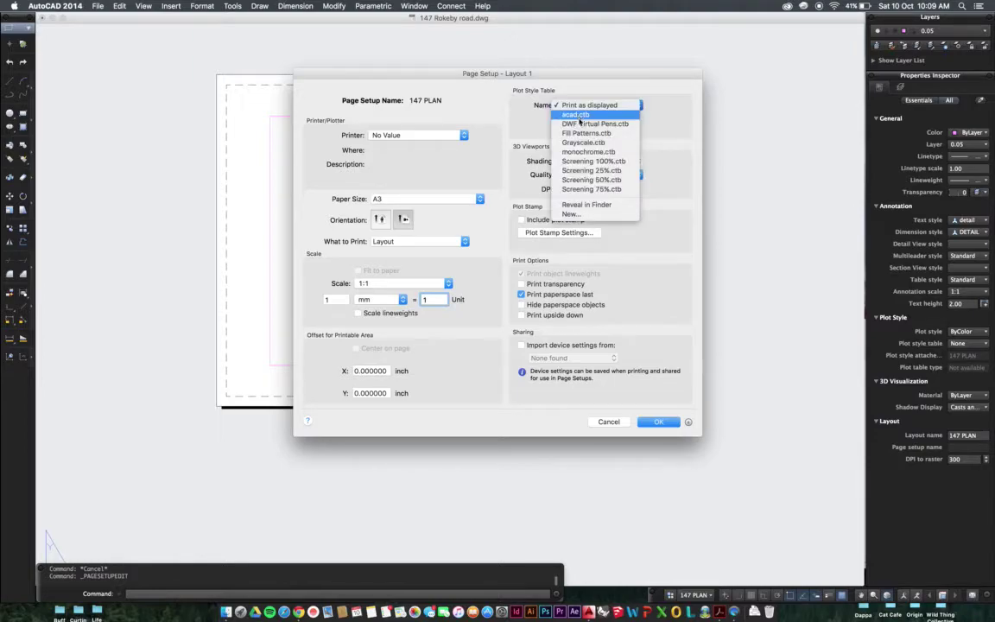
pyautogui.click(589, 152)
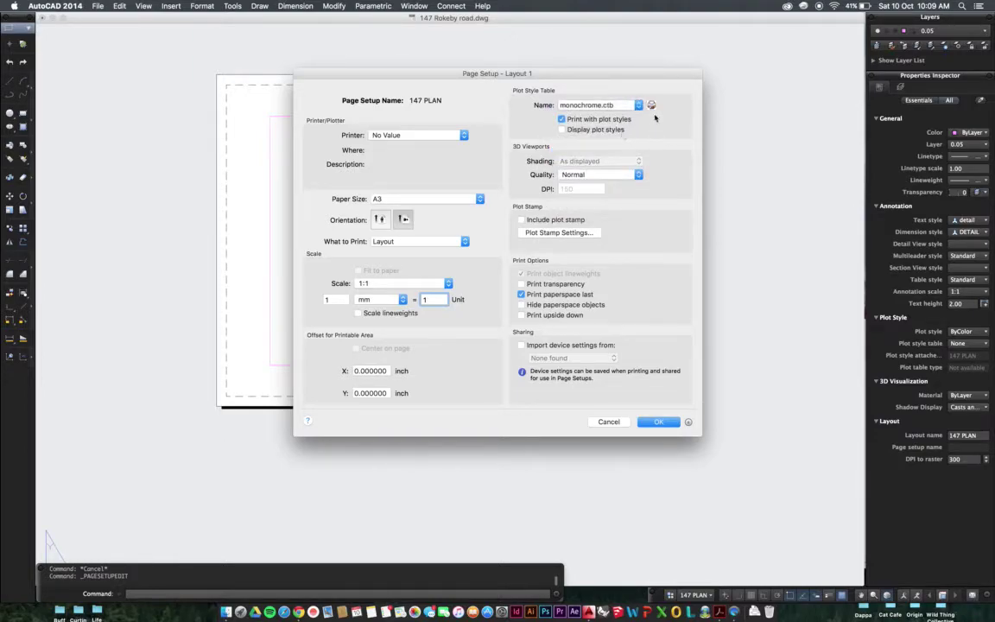
pyautogui.click(616, 175)
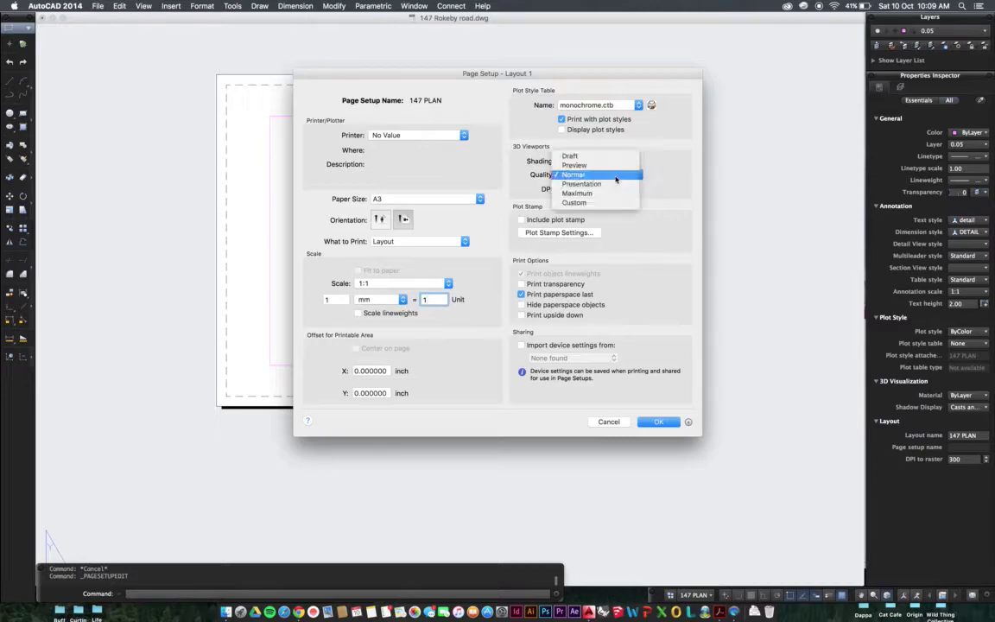
pyautogui.click(619, 194)
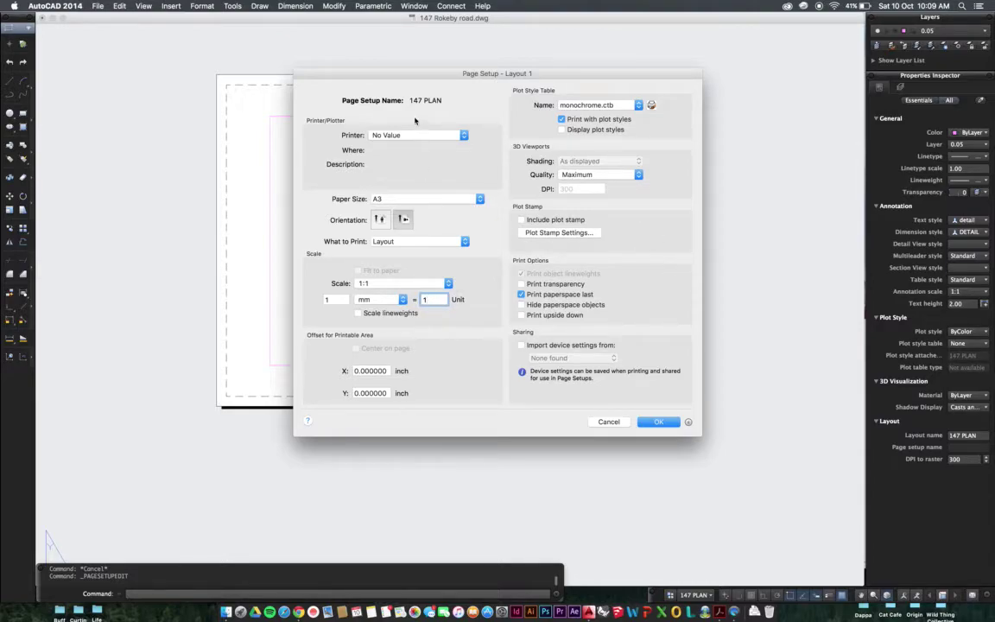
pyautogui.click(655, 422)
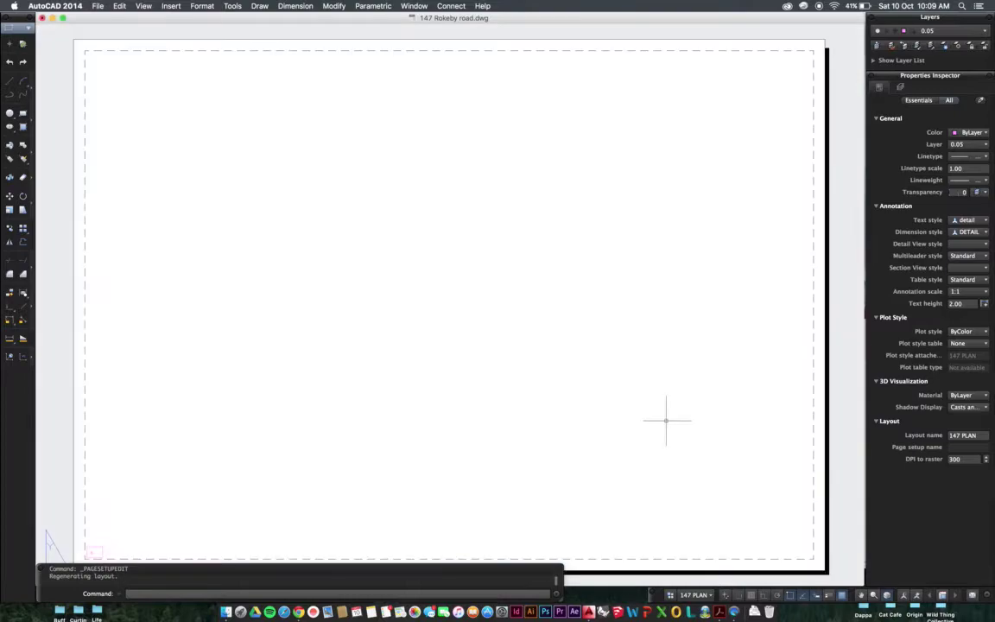
# - Stretch the tiny viewport's corner out to the top-right corner of the dashed print border
pyautogui.moveTo(390, 466); pyautogui.dragTo(304, 428, button='middle')
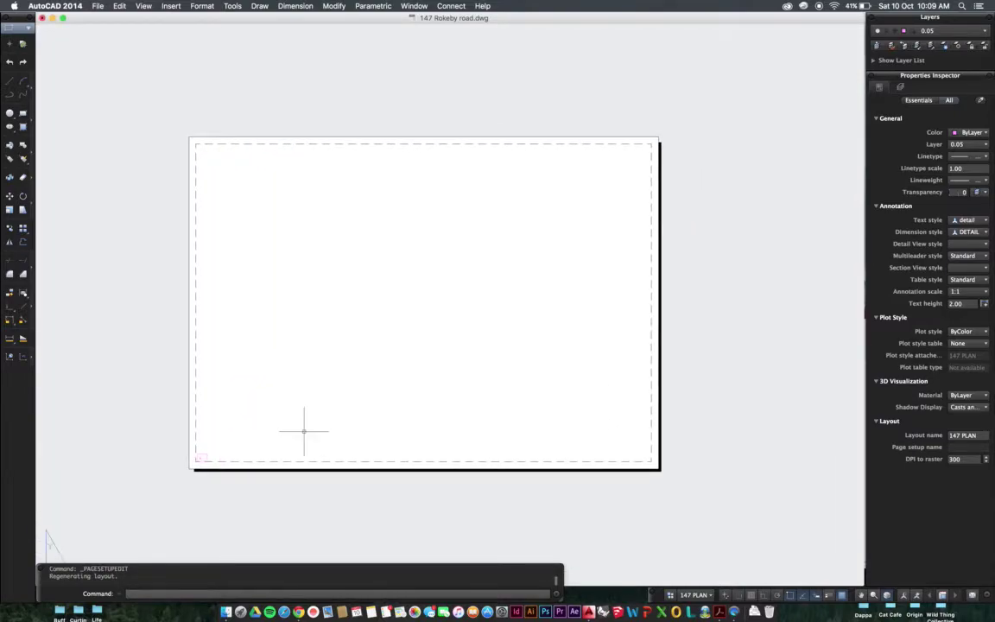
pyautogui.click(207, 456)
pyautogui.click(207, 455)
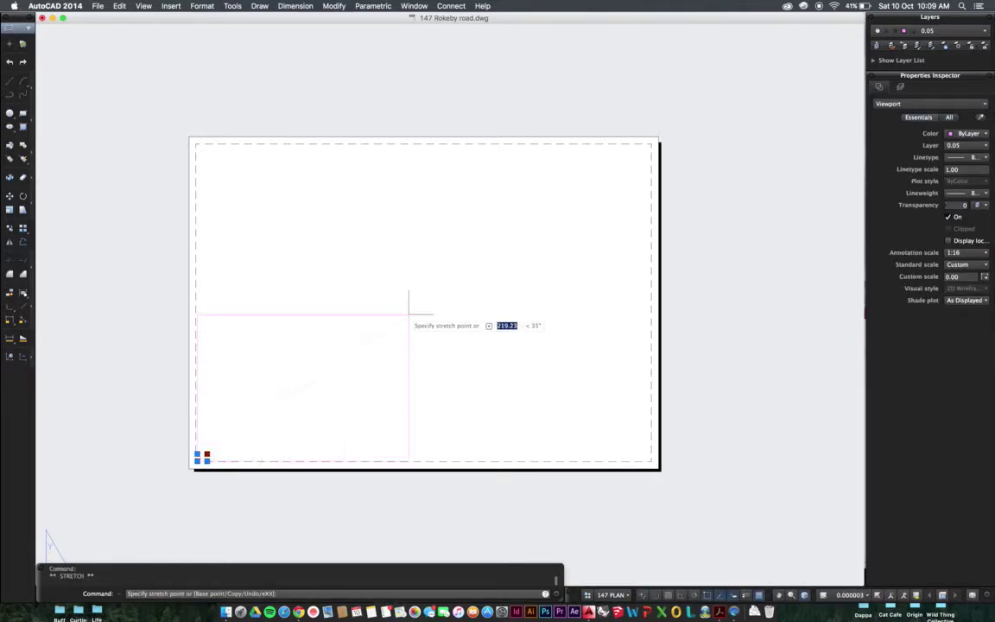
pyautogui.press('F8')
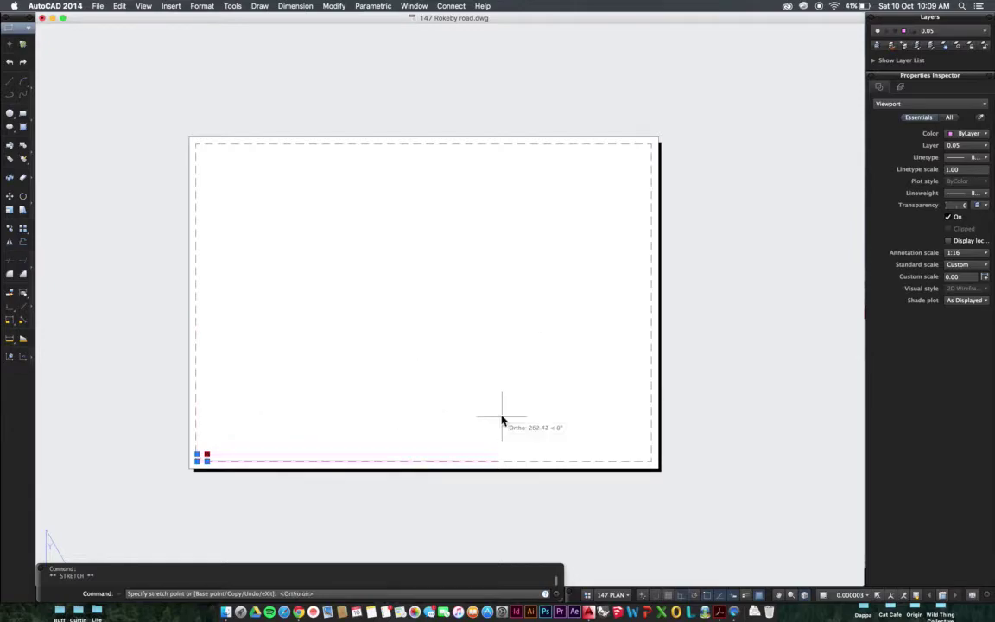
pyautogui.press('F8')
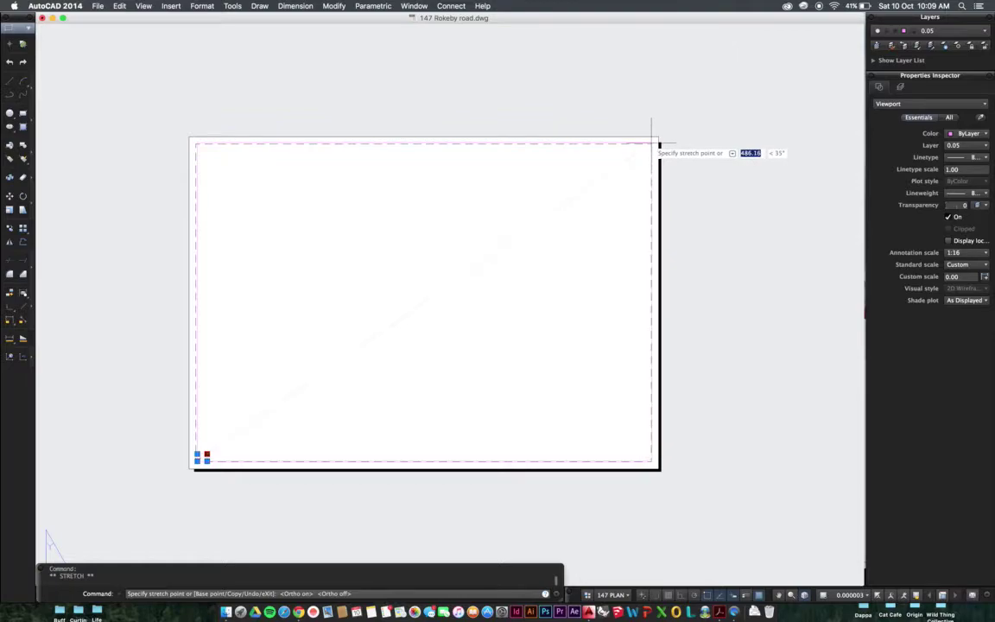
pyautogui.click(651, 143)
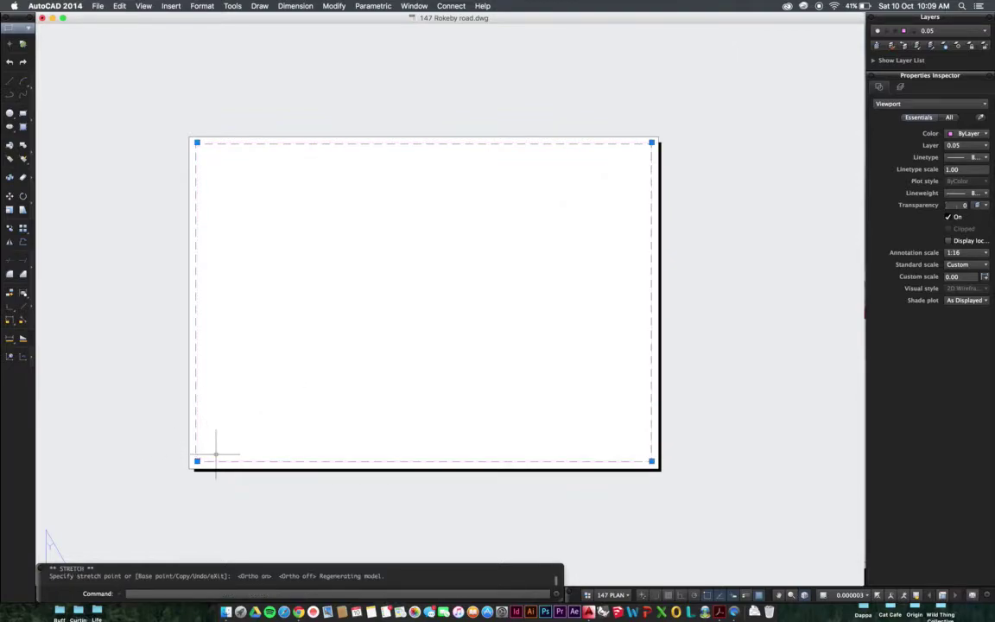
# - Zoom extents inside the viewport to frame the elevation and floor plan, then return to paper space
pyautogui.doubleClick(380, 351)
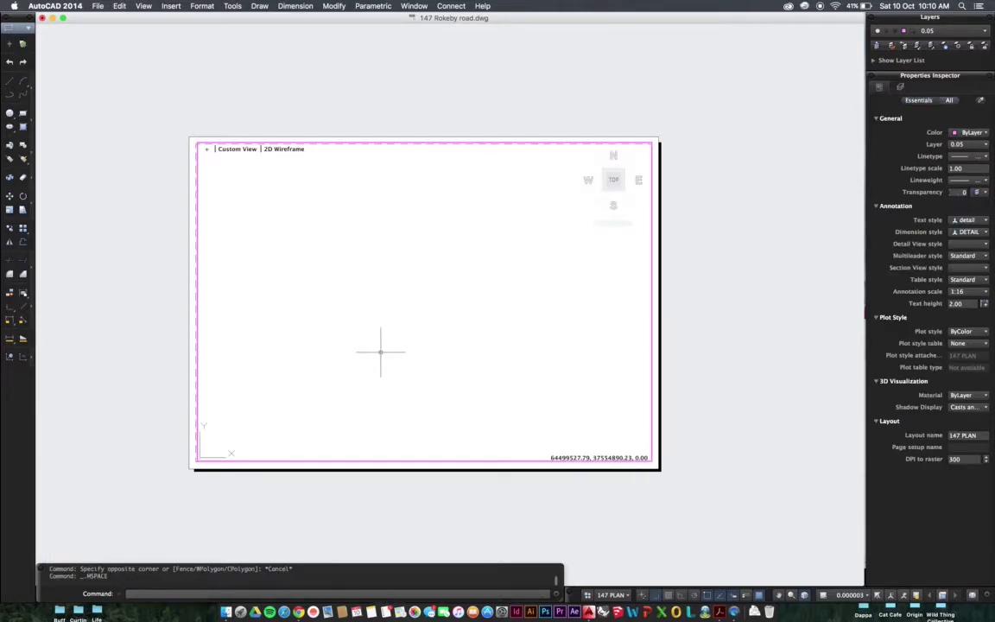
pyautogui.write('z')
pyautogui.press('Return')
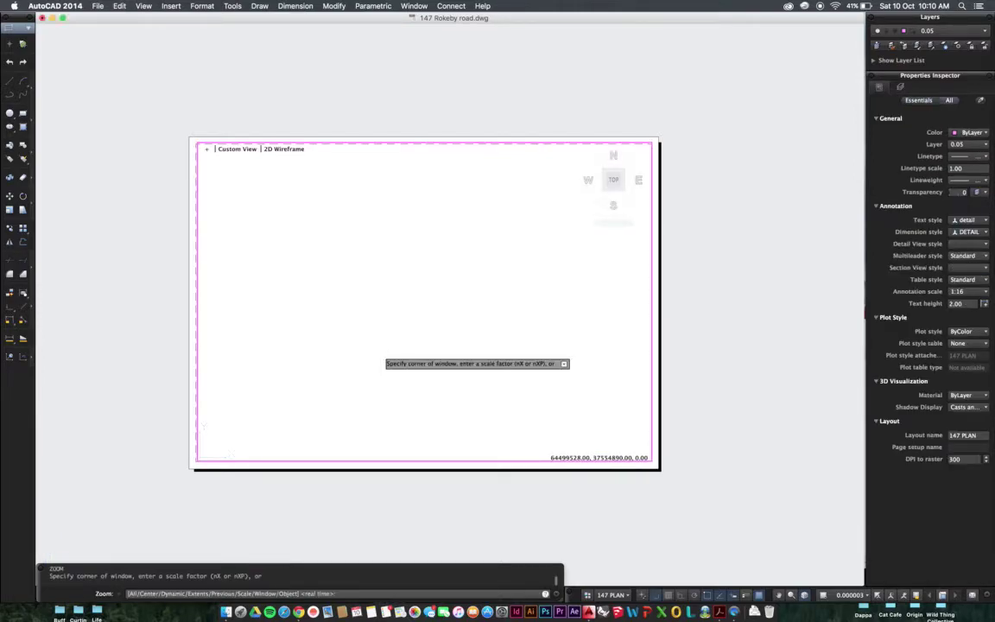
pyautogui.write('e')
pyautogui.press('Return')
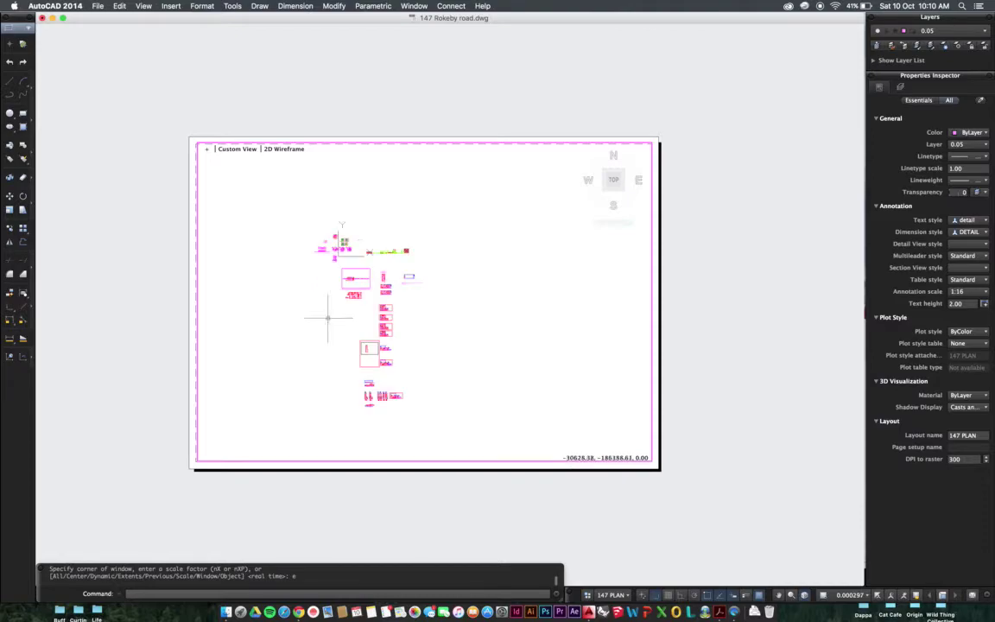
pyautogui.scroll(2, 356, 301)
pyautogui.scroll(-5, 540, 302)
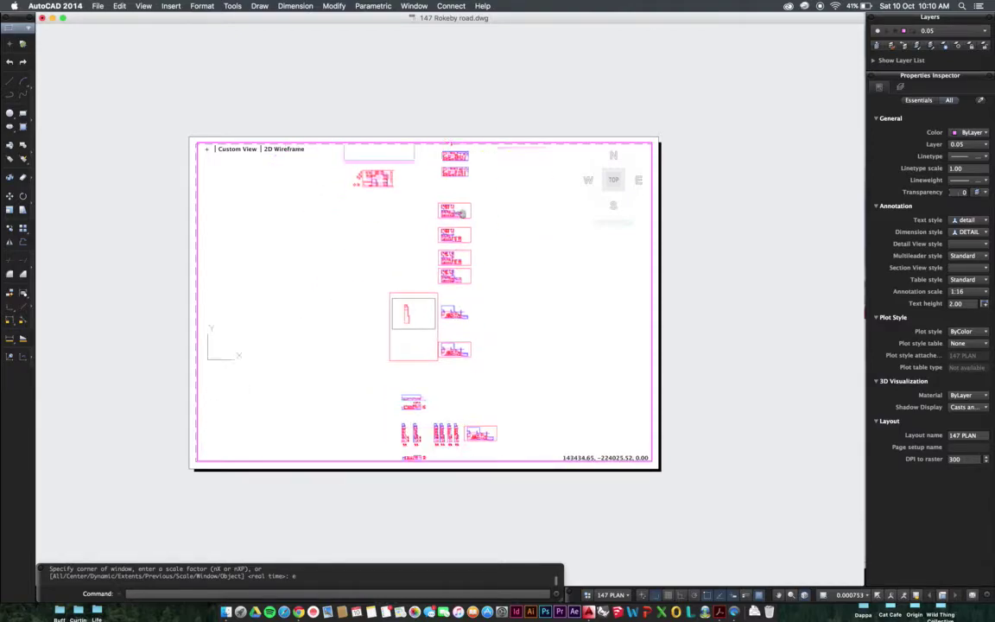
pyautogui.scroll(5, 392, 276)
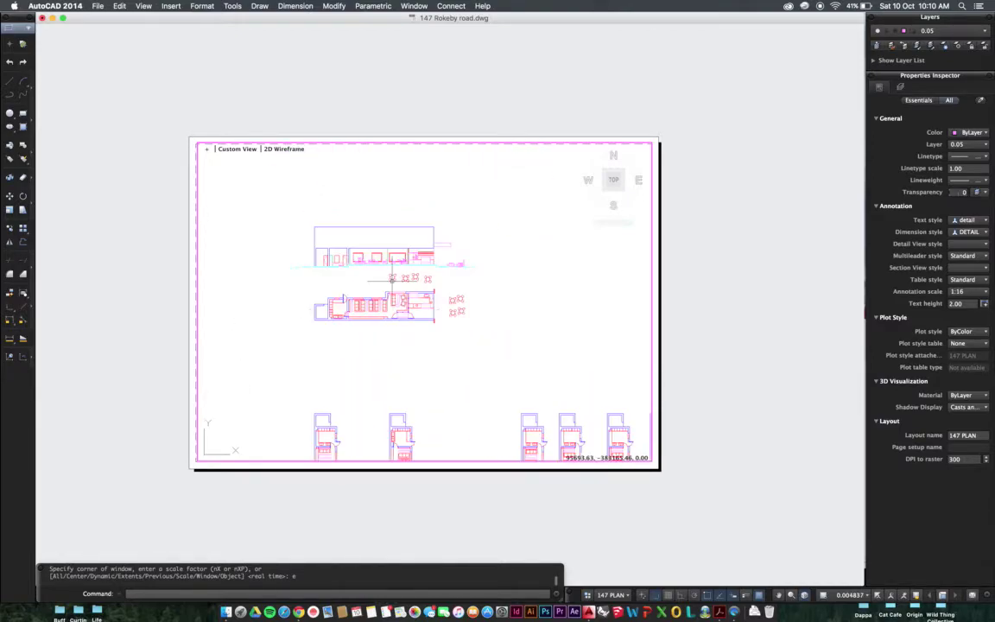
pyautogui.scroll(-1, 391, 276)
pyautogui.scroll(2, 415, 285)
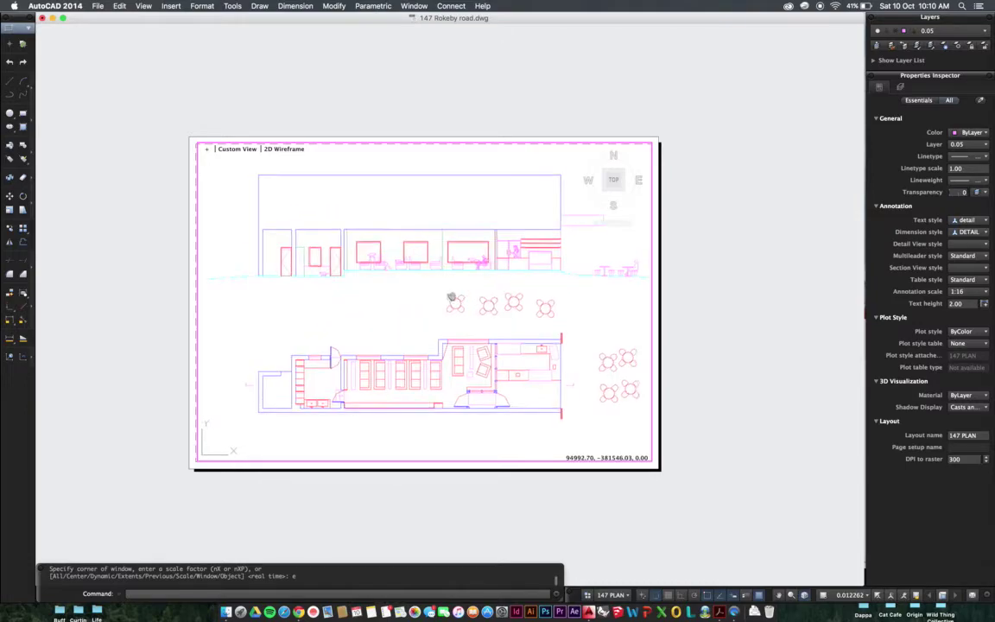
pyautogui.scroll(-1, 423, 296)
pyautogui.doubleClick(754, 301)
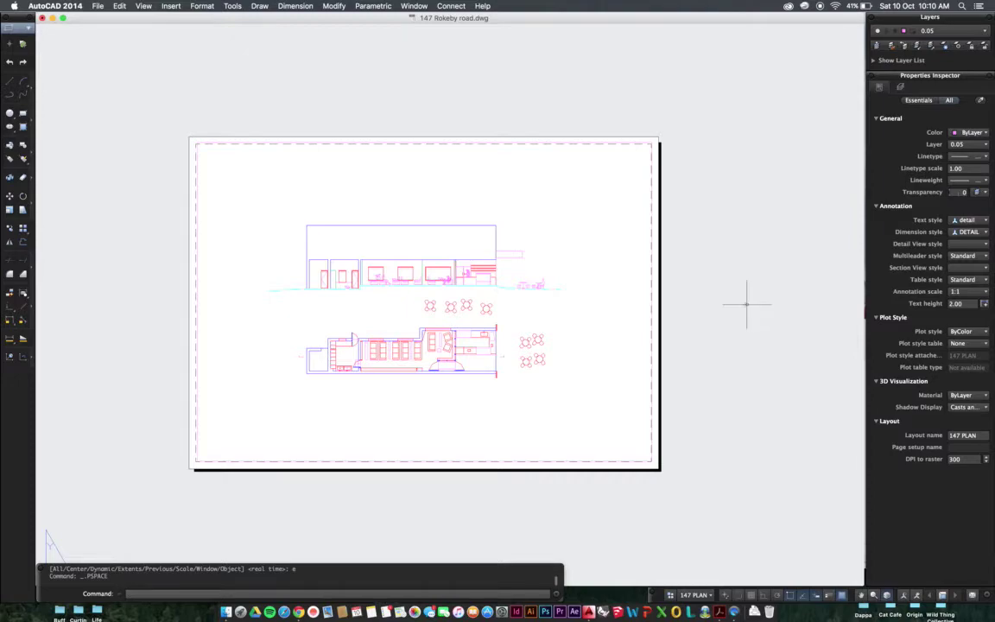
# - Select the viewport and set its scale to 1:100
pyautogui.click(702, 316)
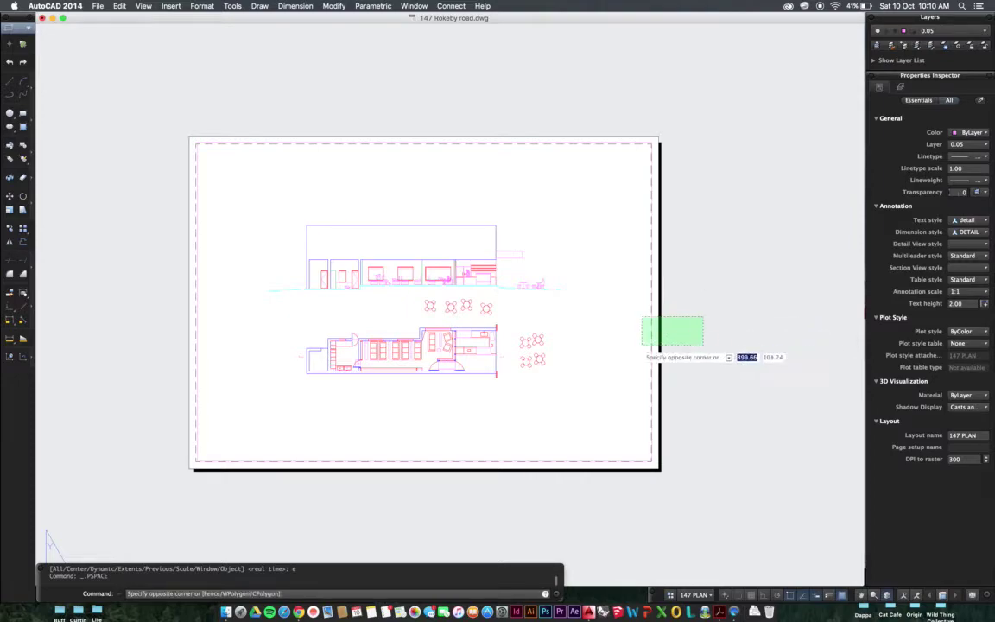
pyautogui.click(632, 347)
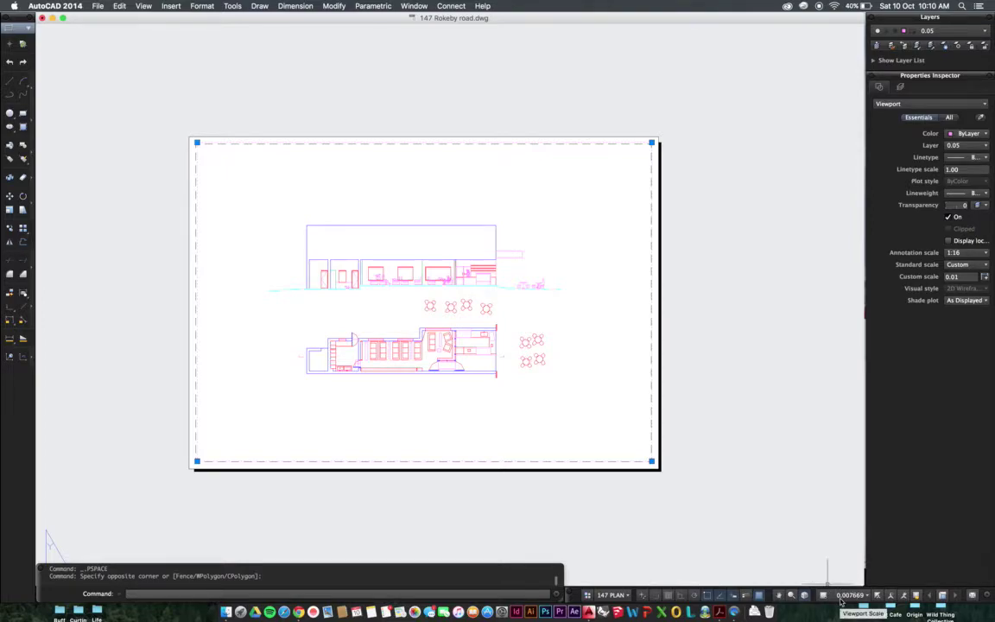
pyautogui.click(850, 595)
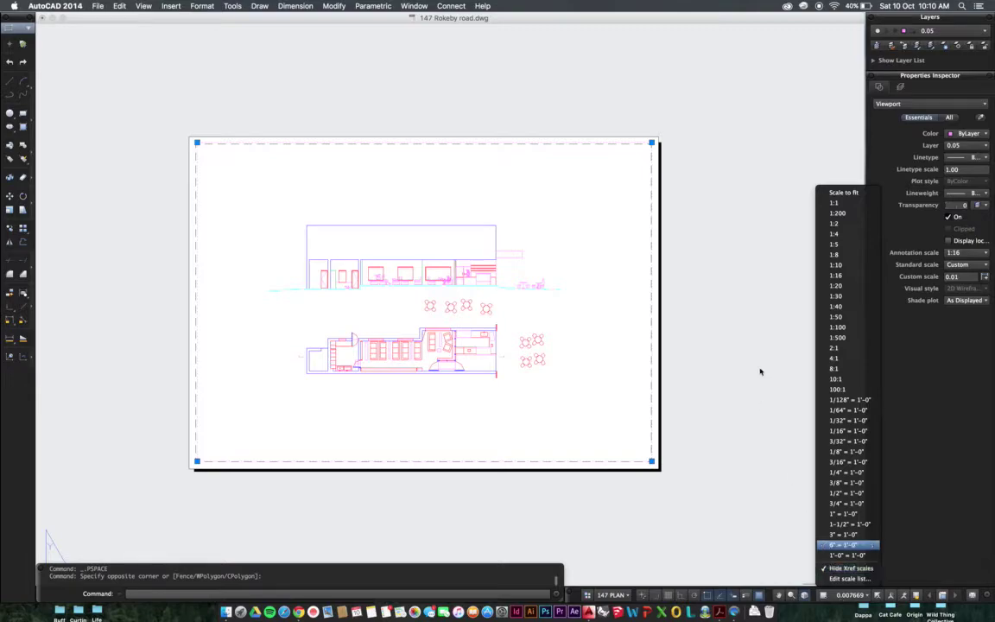
pyautogui.click(837, 327)
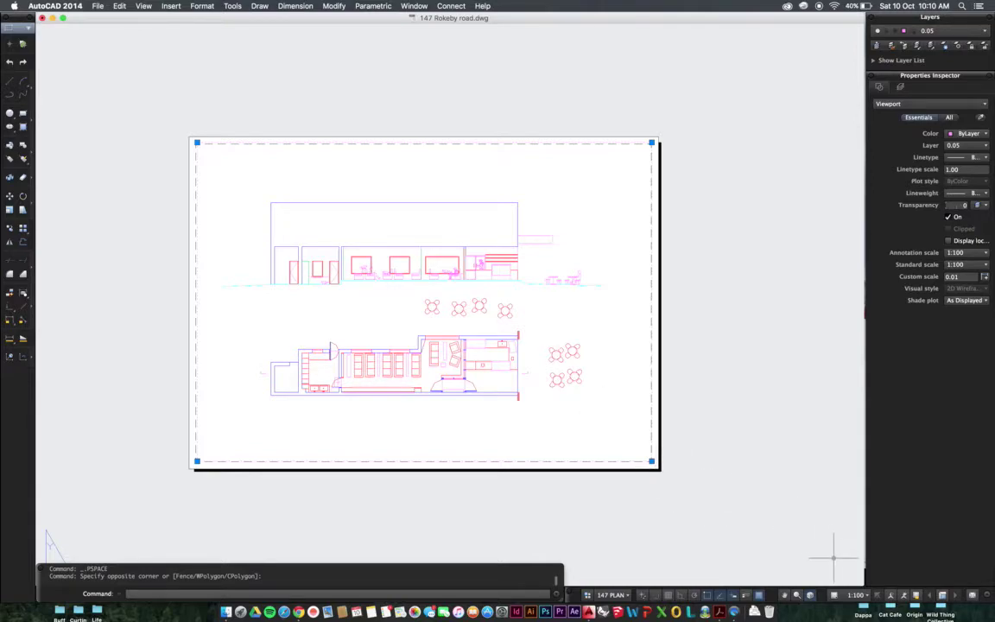
# - Open and close the scale list editor unchanged, then reselect the viewport
pyautogui.click(856, 595)
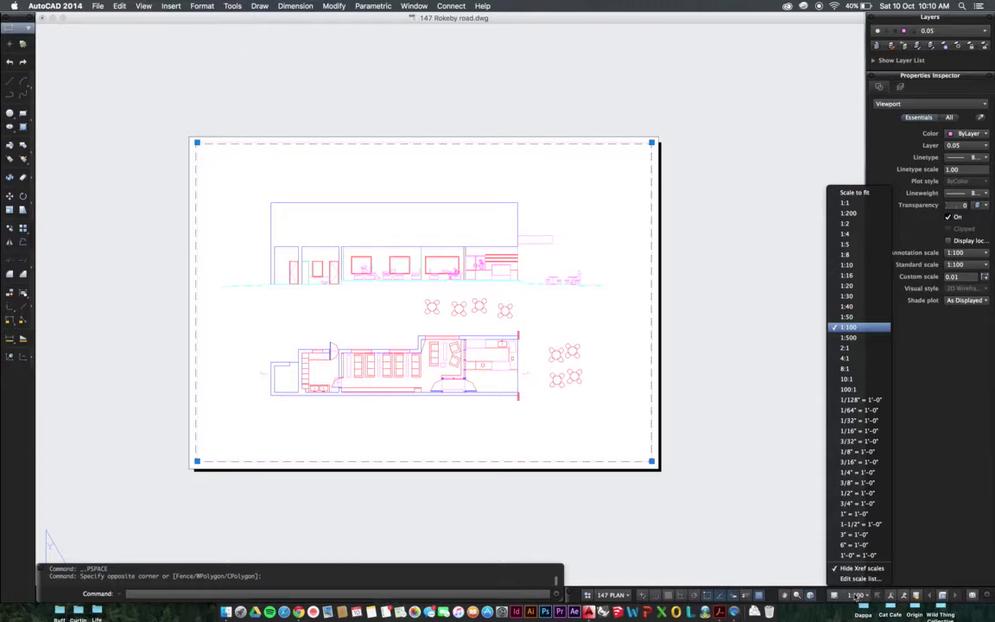
pyautogui.click(855, 582)
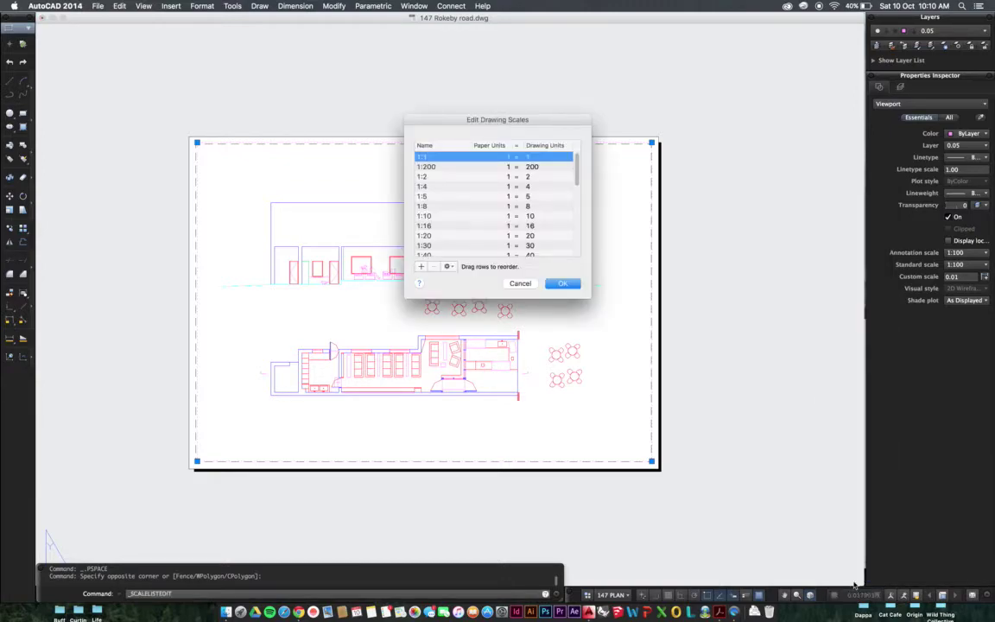
pyautogui.click(520, 283)
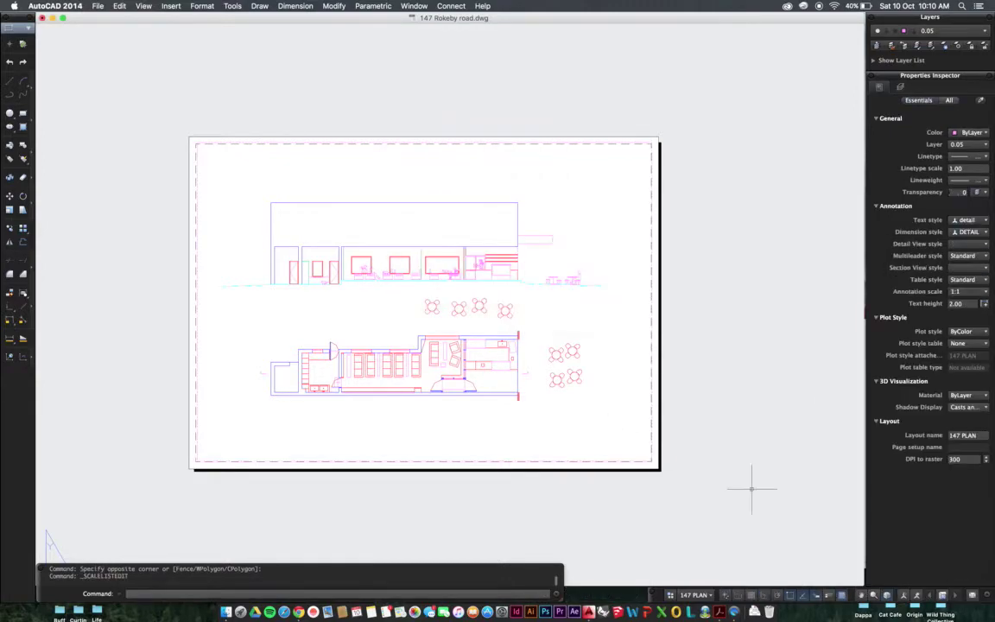
pyautogui.click(682, 449)
pyautogui.click(642, 422)
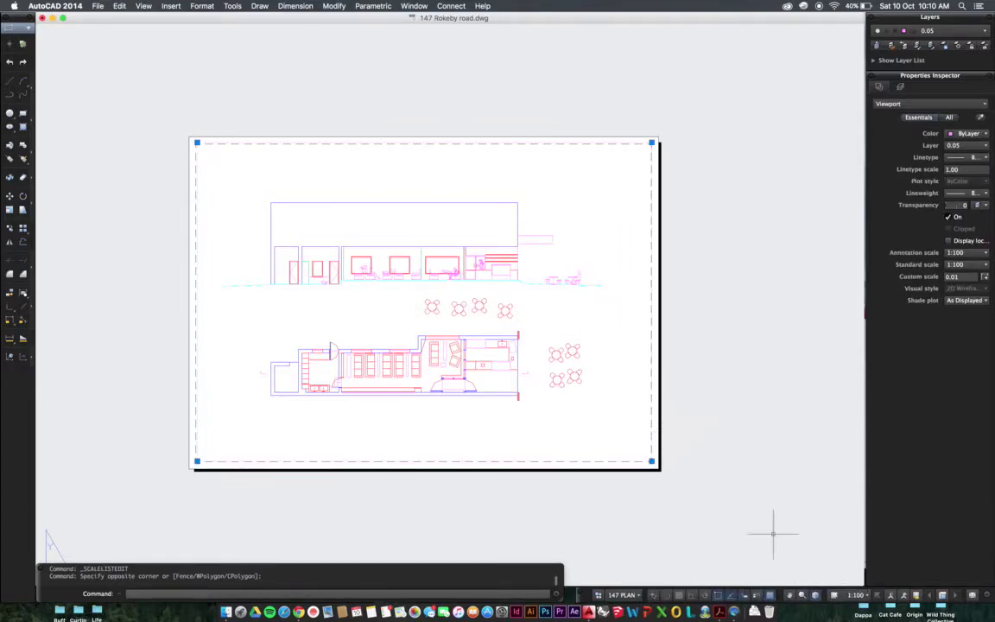
# - Add a 1:1000 scale (1 paper unit = 1000 drawing units) after 1:500 in the scale list
pyautogui.click(857, 596)
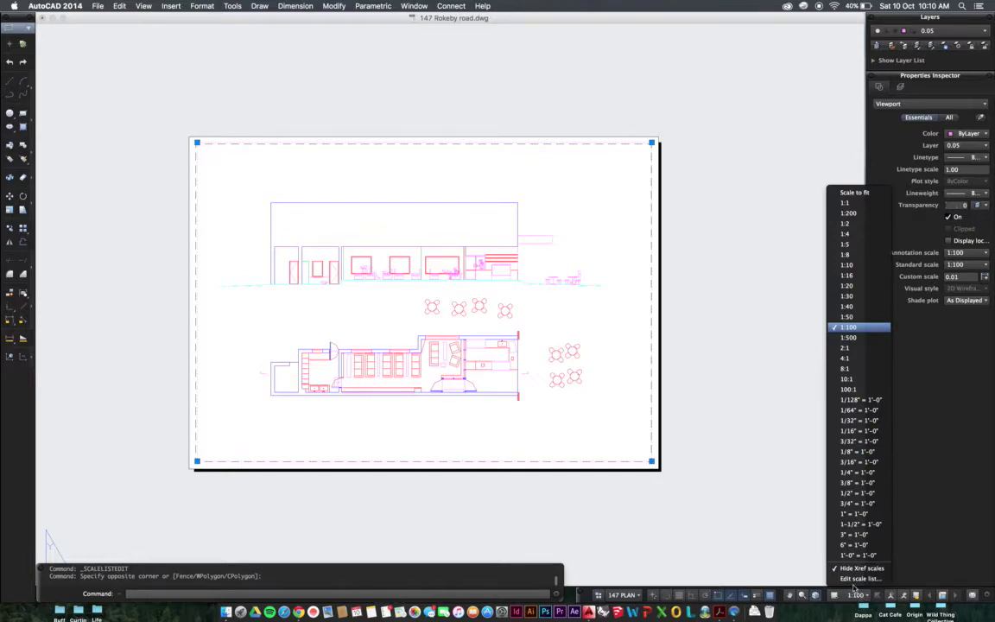
pyautogui.click(859, 578)
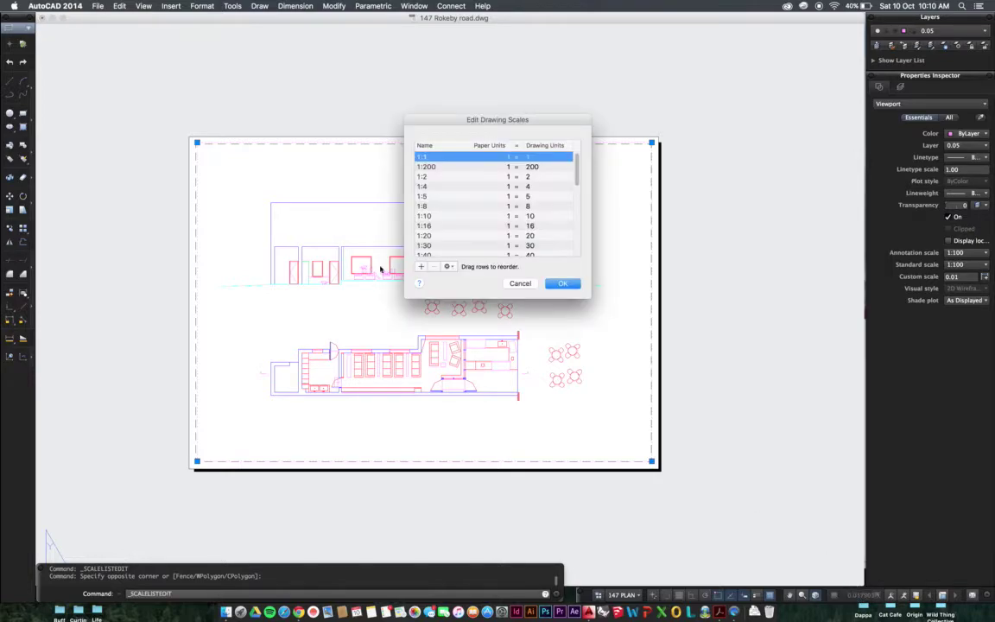
pyautogui.moveTo(578, 157); pyautogui.dragTo(577, 202)
pyautogui.click(424, 175)
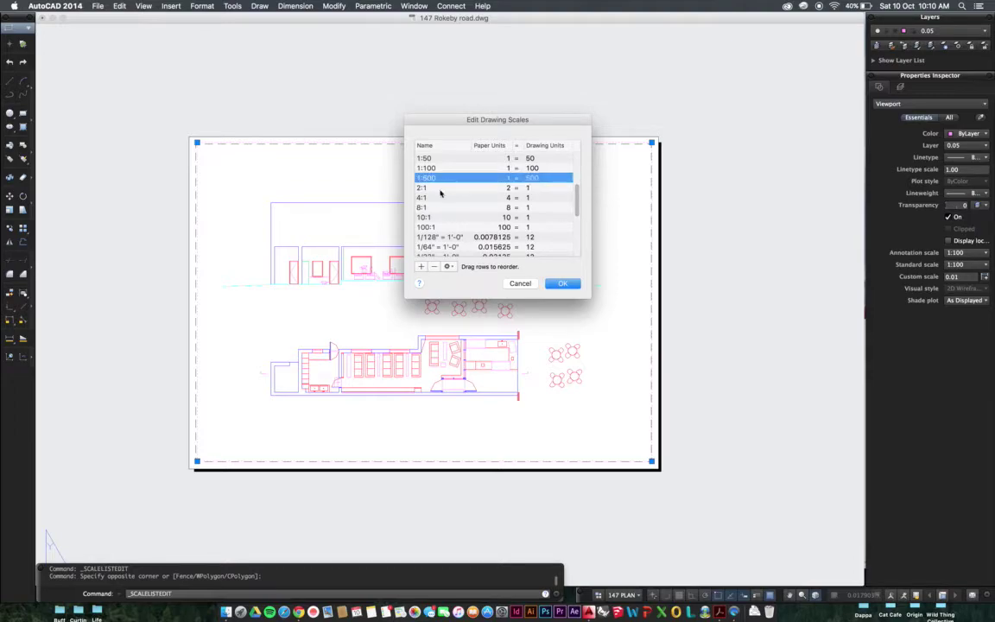
pyautogui.click(421, 267)
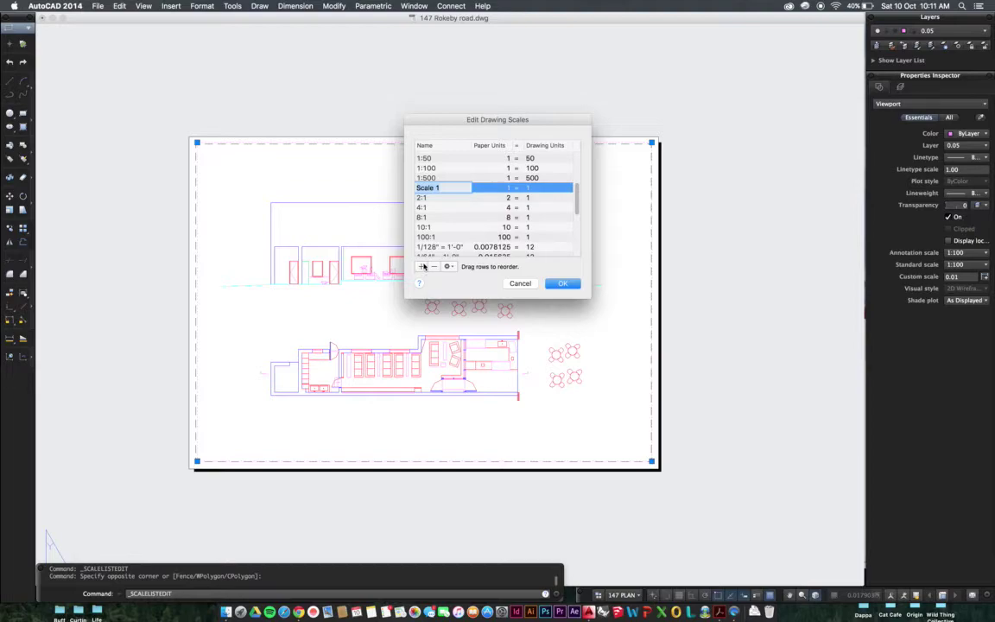
pyautogui.write('1:1000')
pyautogui.click(533, 189)
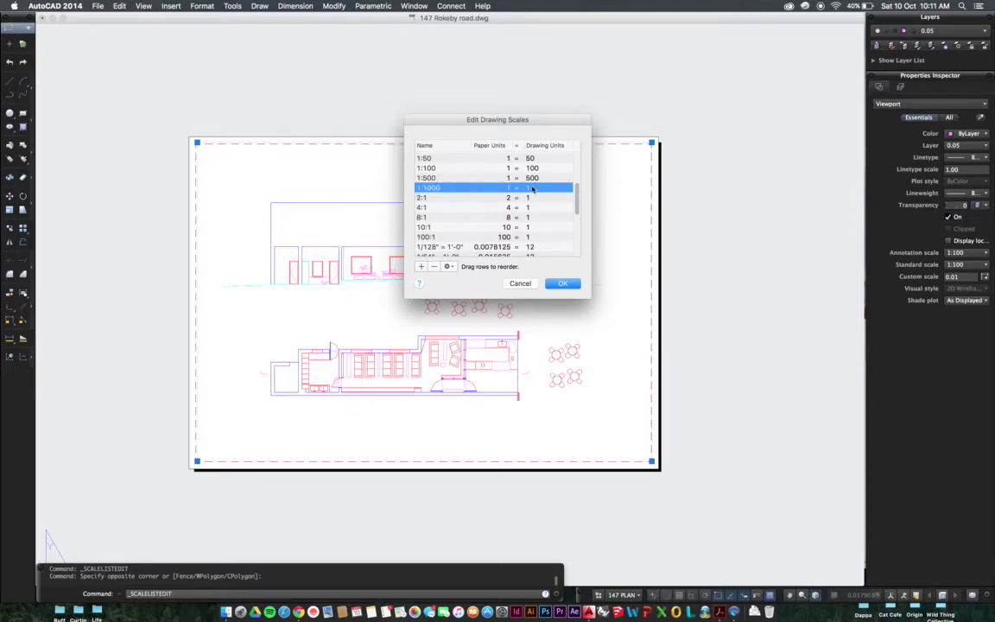
pyautogui.click(533, 189)
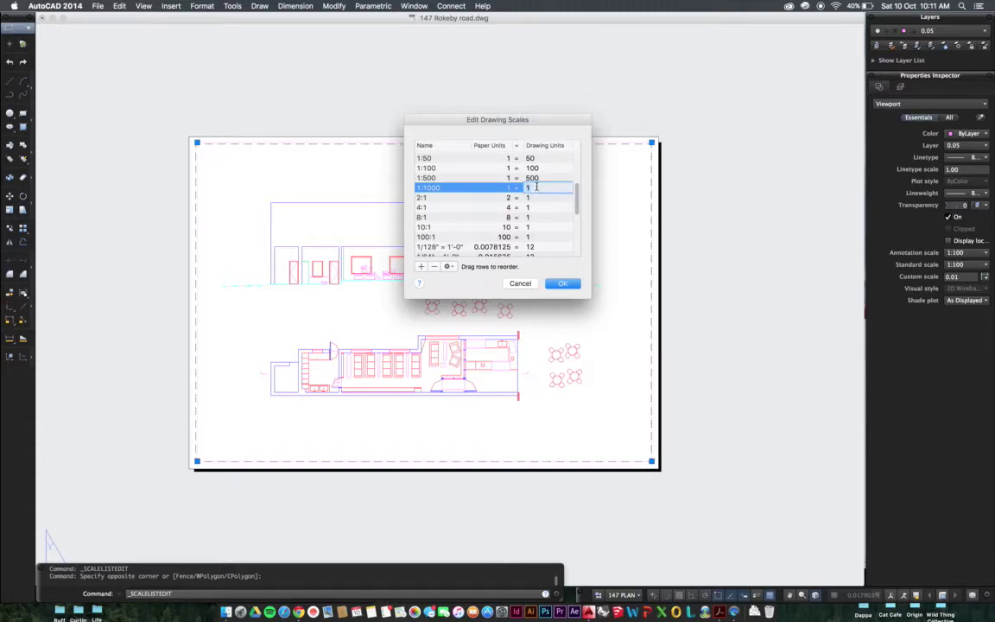
pyautogui.write('000')
pyautogui.press('Return')
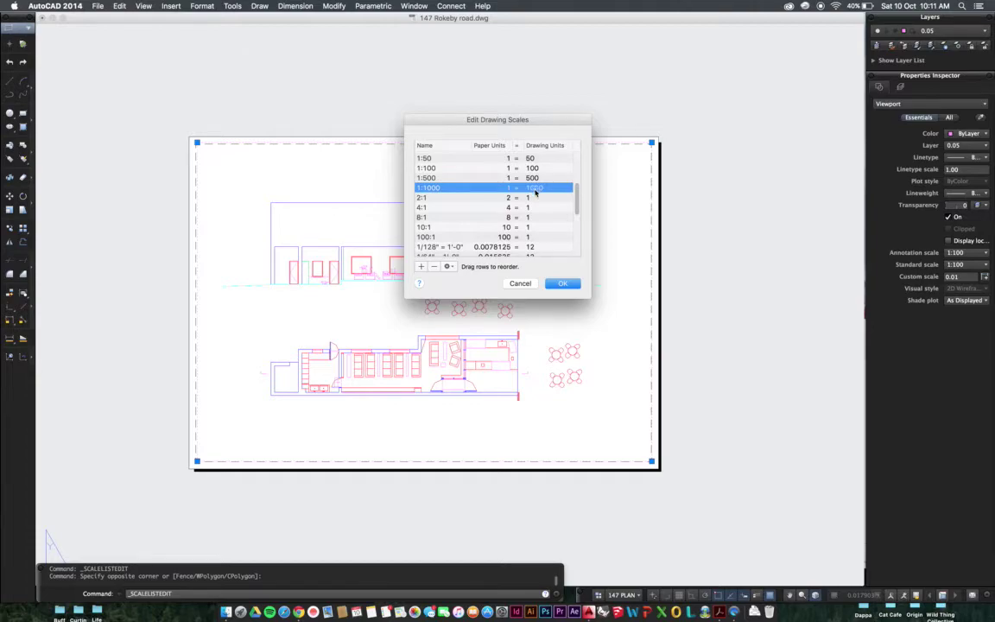
pyautogui.click(564, 284)
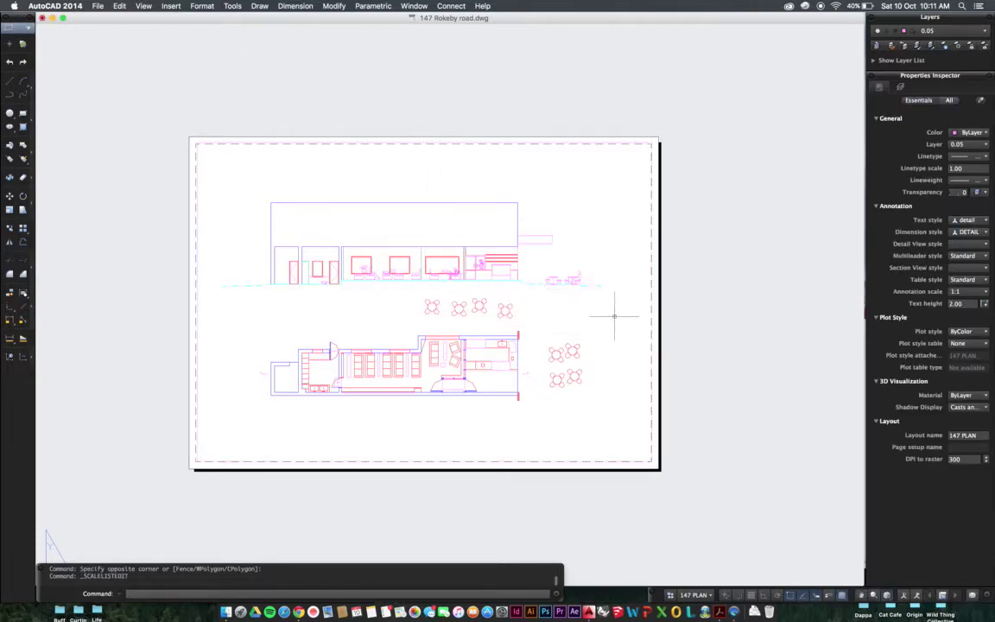
pyautogui.click(691, 331)
# - Try the new 1:1000 scale on the viewport, then set it back to 1:100
pyautogui.click(620, 363)
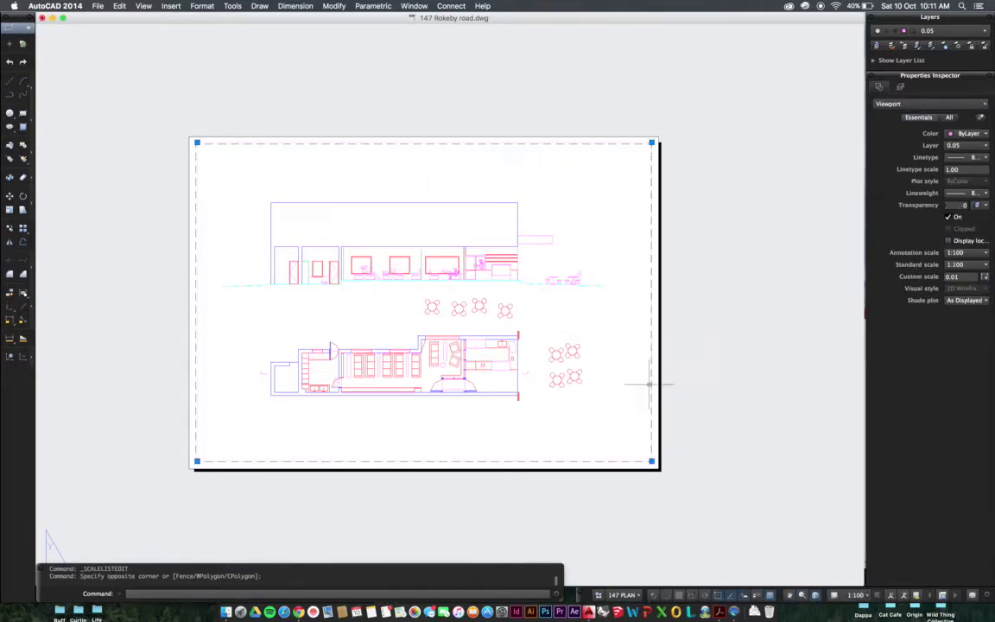
pyautogui.click(855, 594)
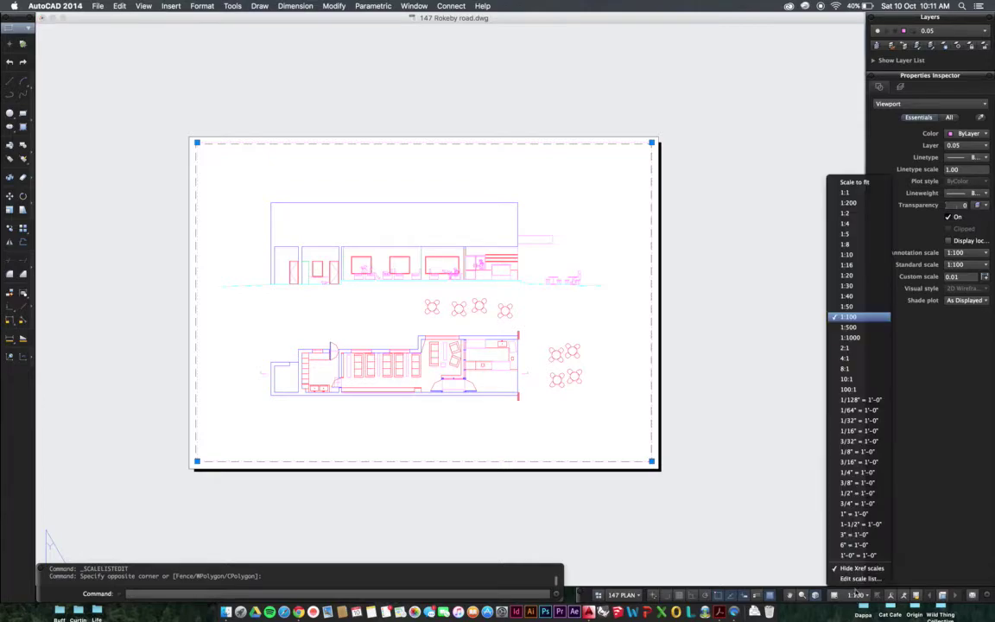
pyautogui.click(853, 337)
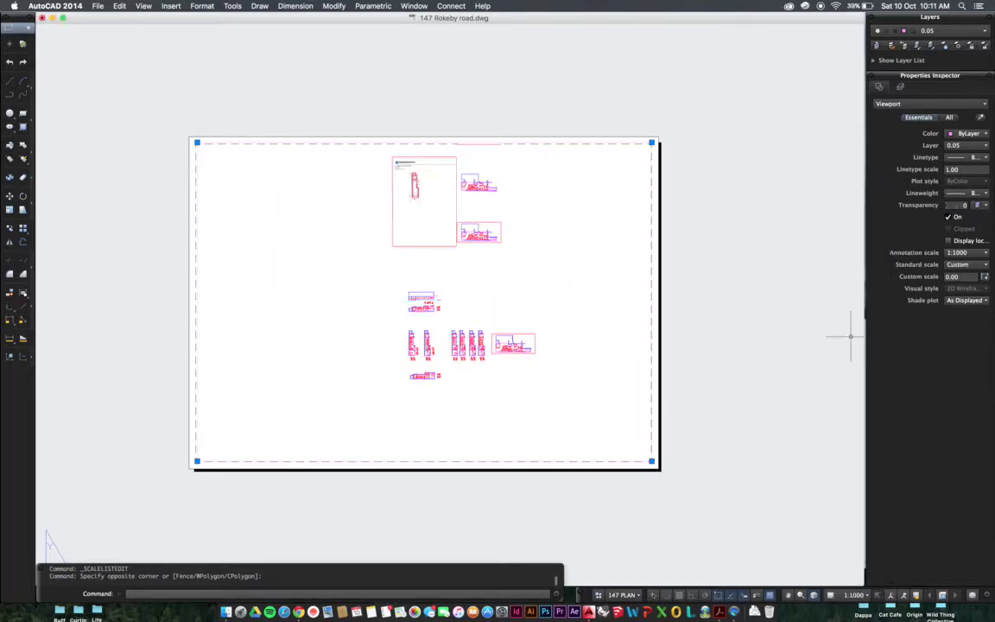
pyautogui.click(690, 298)
pyautogui.click(652, 334)
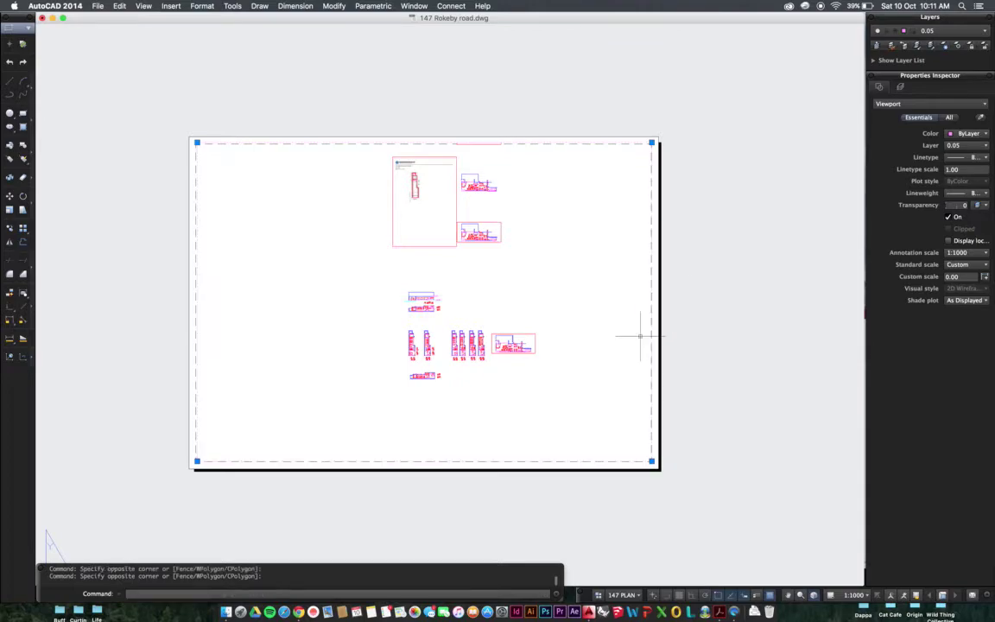
pyautogui.click(863, 596)
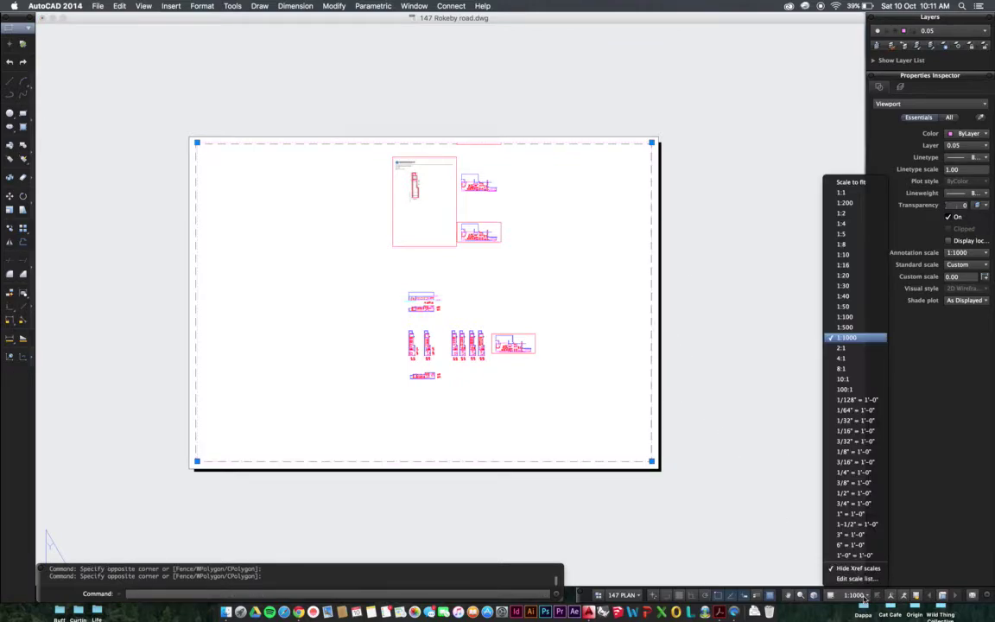
pyautogui.click(844, 317)
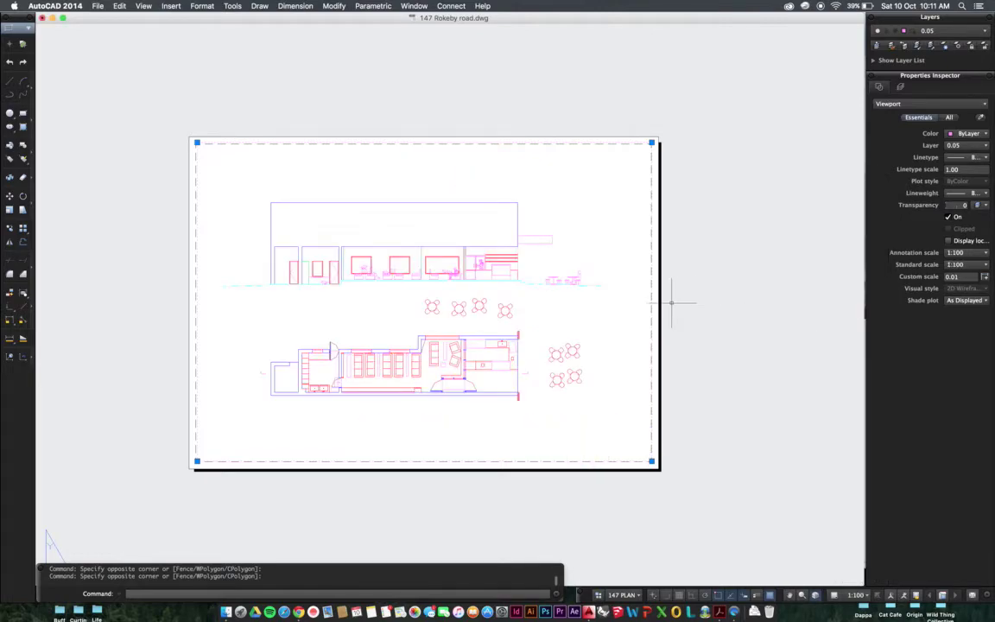
# - Pan the drawing inside the viewport to recentre it, then return to the paper sheet
pyautogui.doubleClick(540, 307)
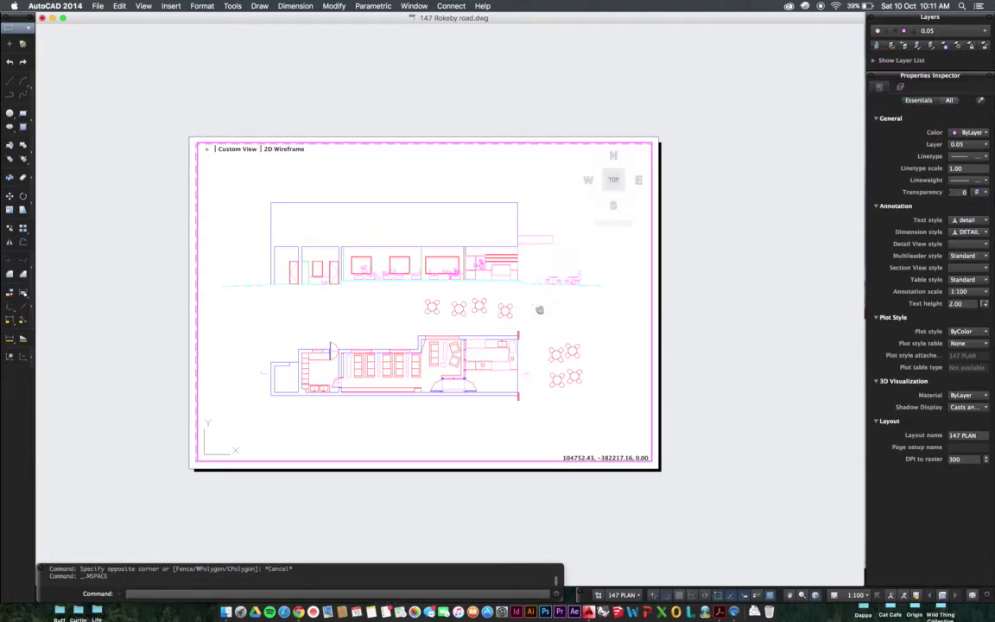
pyautogui.moveTo(539, 311); pyautogui.dragTo(558, 312, button='middle')
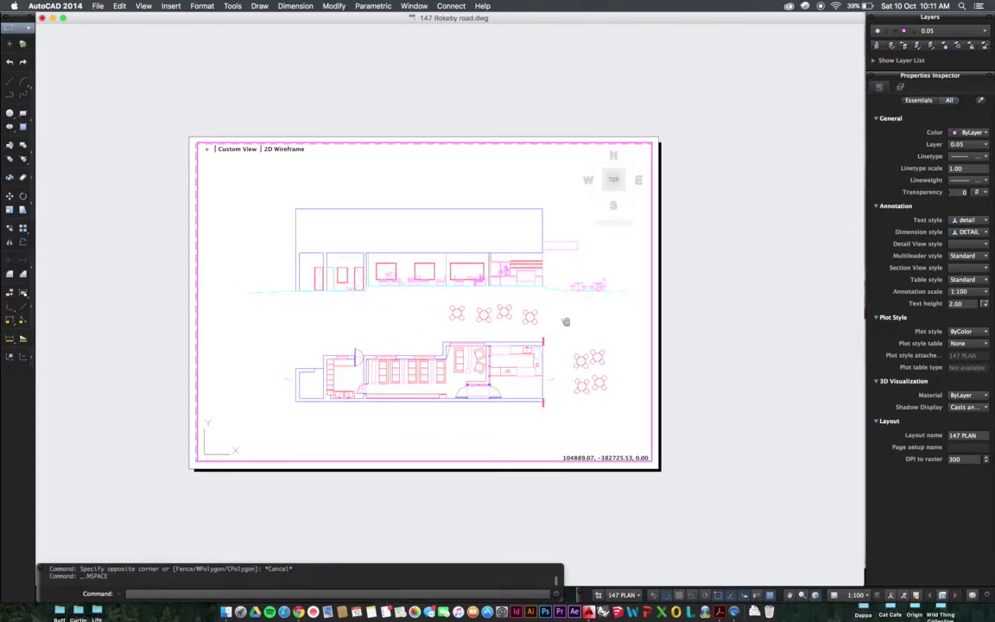
pyautogui.moveTo(566, 322); pyautogui.dragTo(565, 322, button='middle')
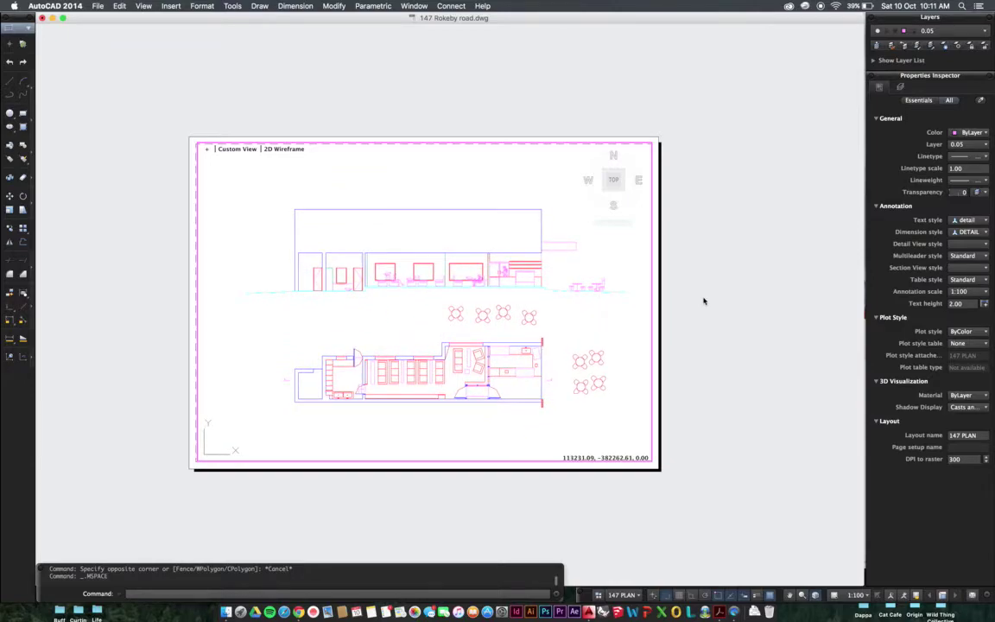
pyautogui.doubleClick(730, 297)
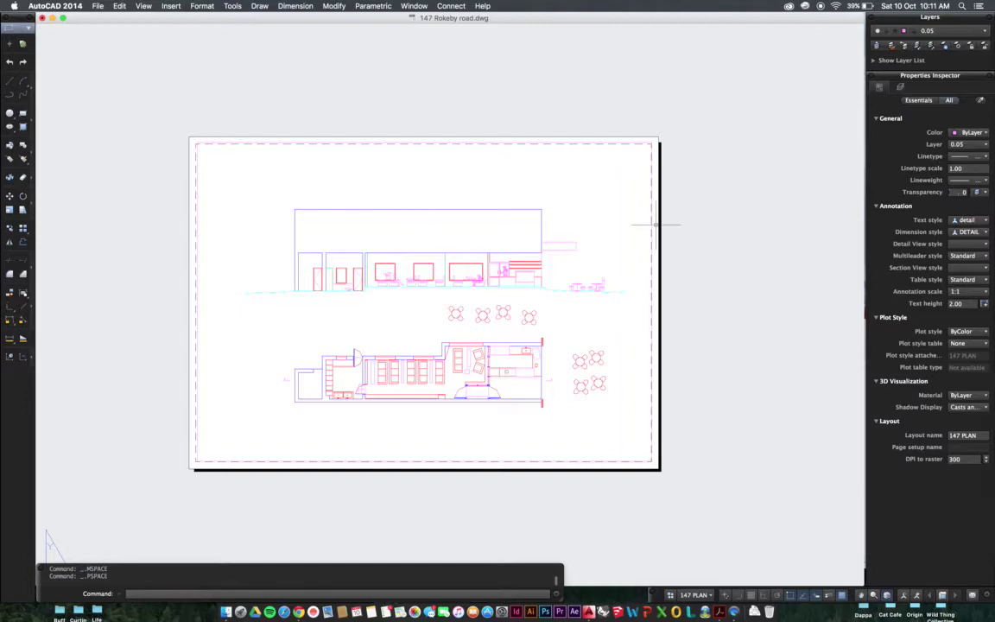
pyautogui.moveTo(645, 222); pyautogui.dragTo(666, 210, button='middle')
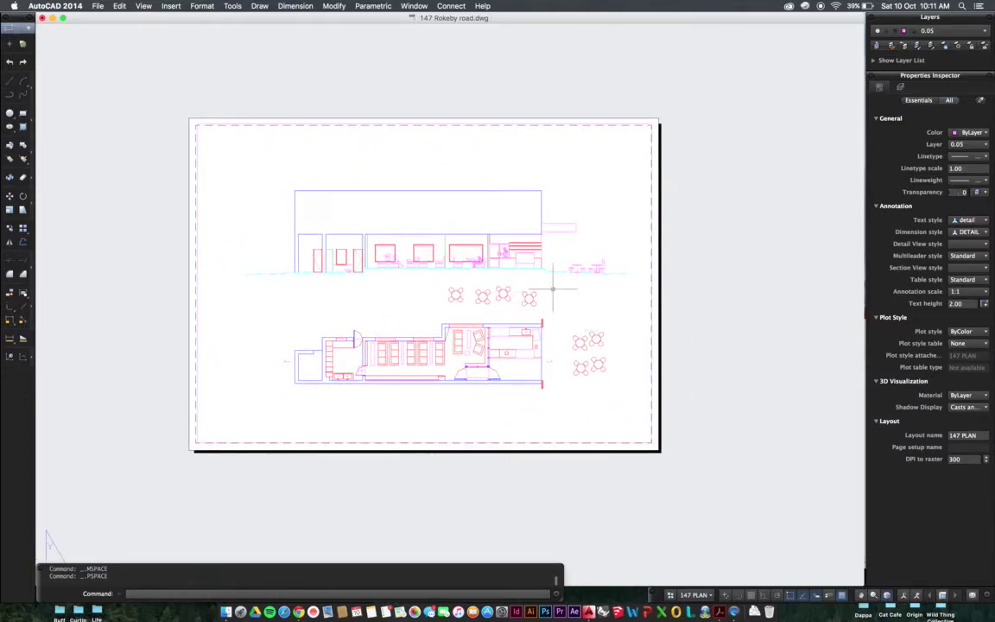
# - Switch back to paper space with PA after the accidental zoom inside the viewport
pyautogui.scroll(8, 545, 281)
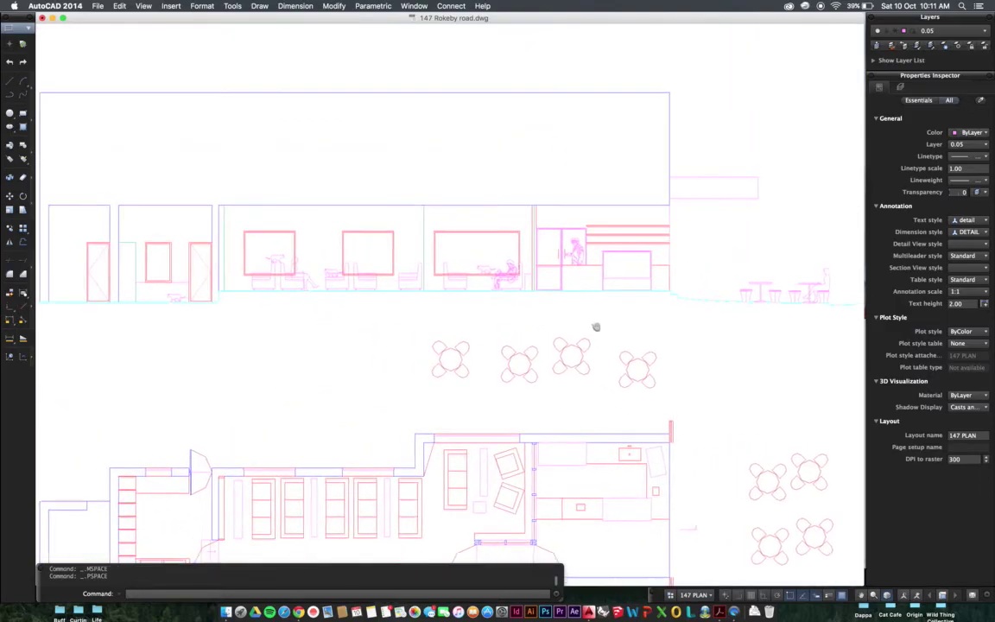
pyautogui.doubleClick(568, 307)
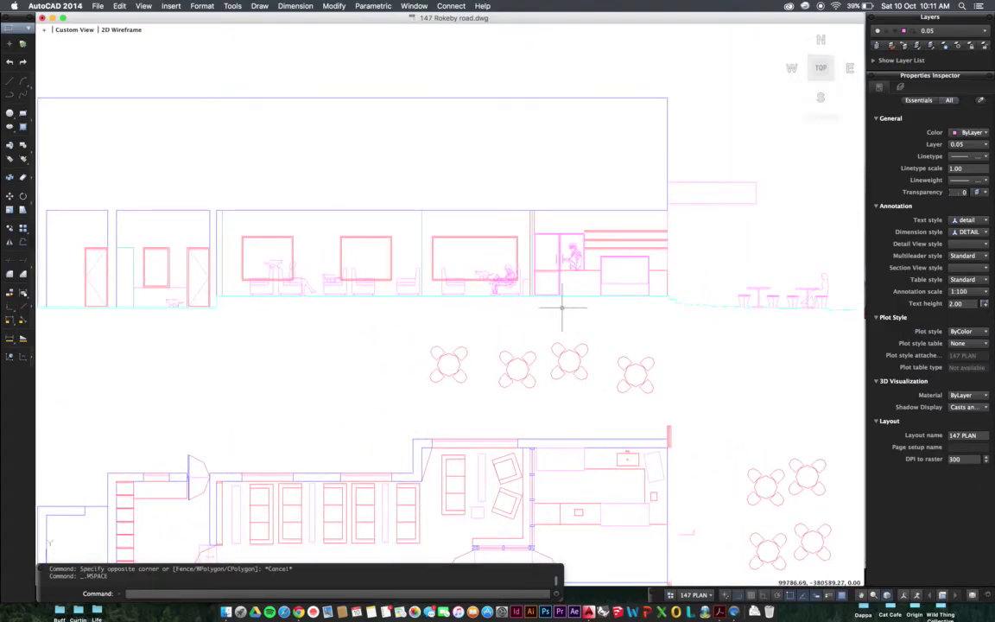
pyautogui.scroll(-10, 561, 315)
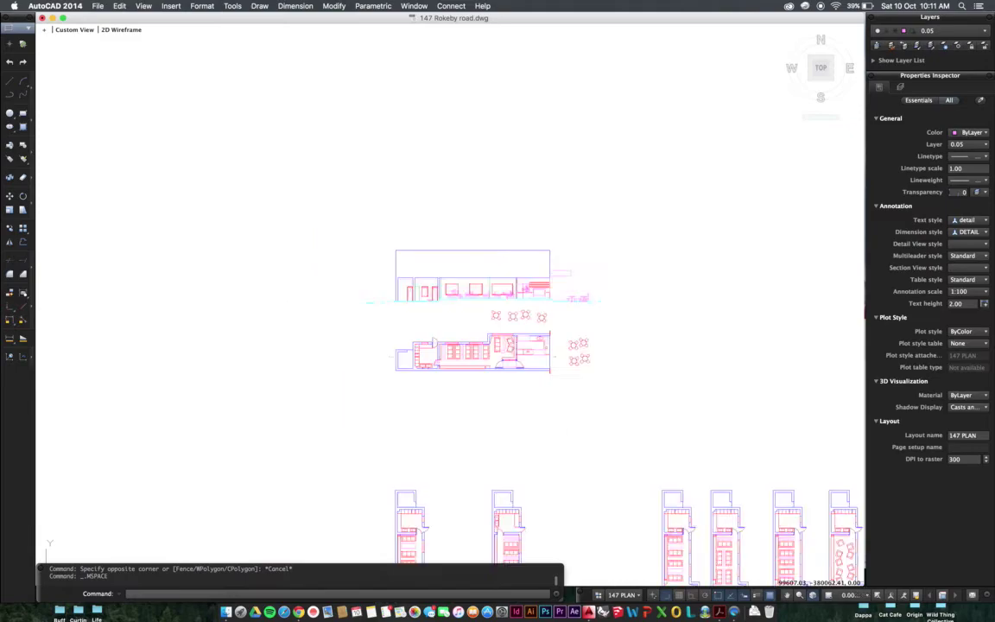
pyautogui.scroll(6, 521, 298)
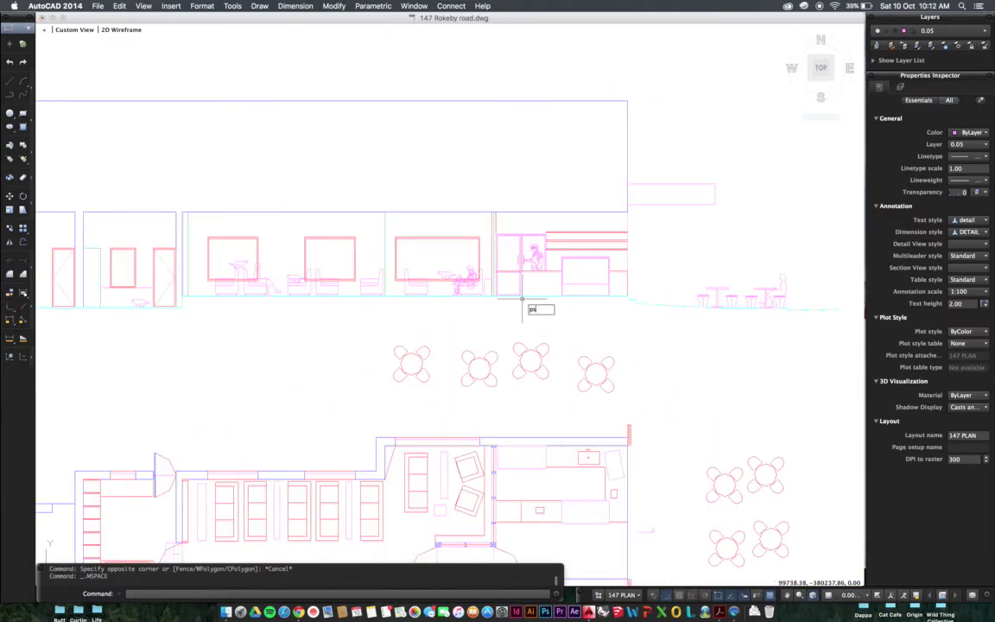
pyautogui.write('pa')
pyautogui.press('Return')
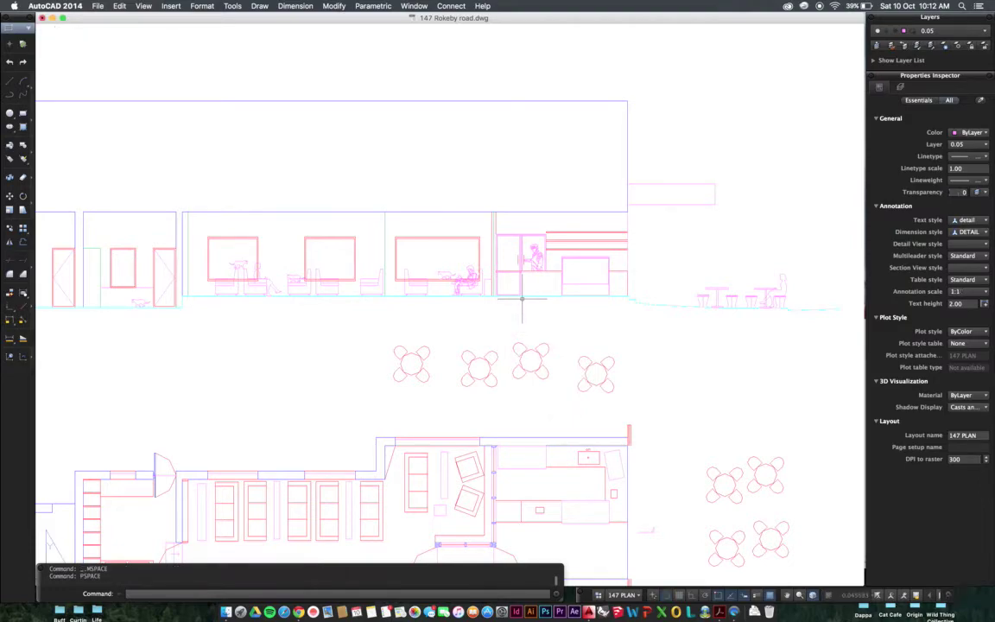
pyautogui.scroll(-10, 522, 298)
pyautogui.scroll(3, 513, 207)
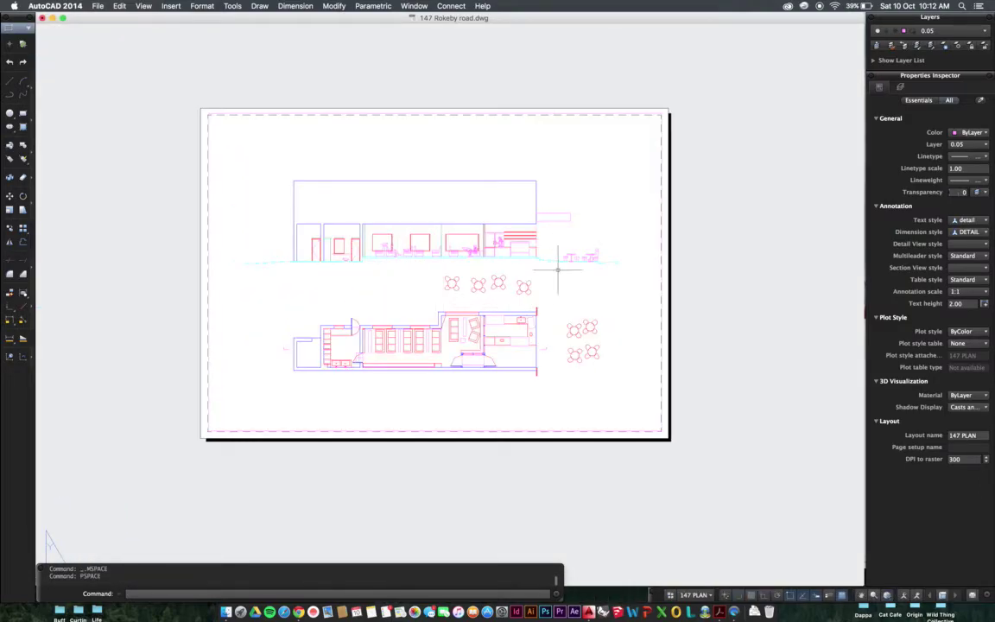
# - Reset the viewport scale to 1:100 and return to the paper sheet
pyautogui.doubleClick(557, 270)
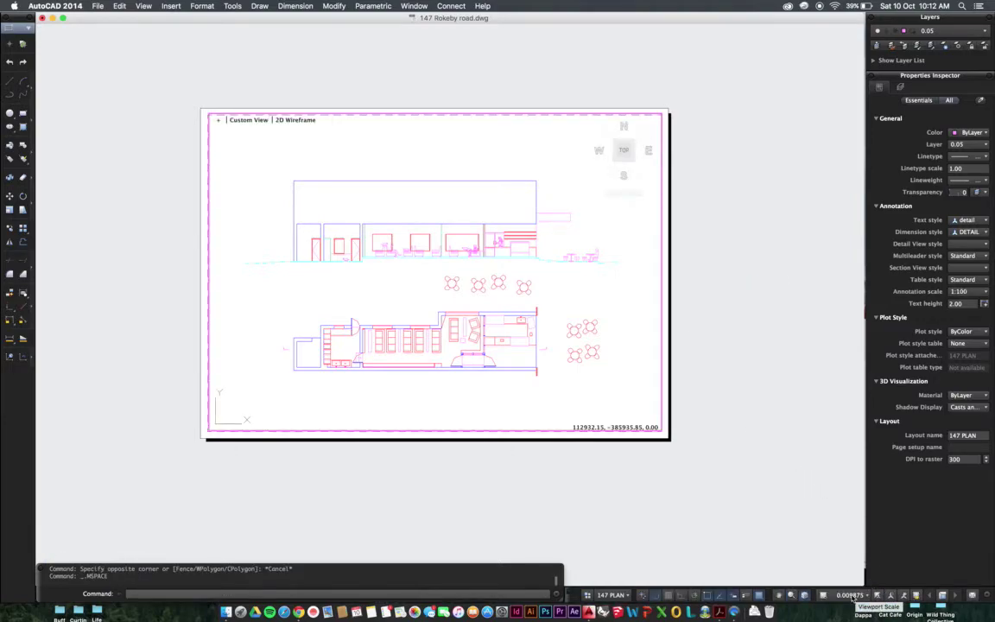
pyautogui.click(852, 596)
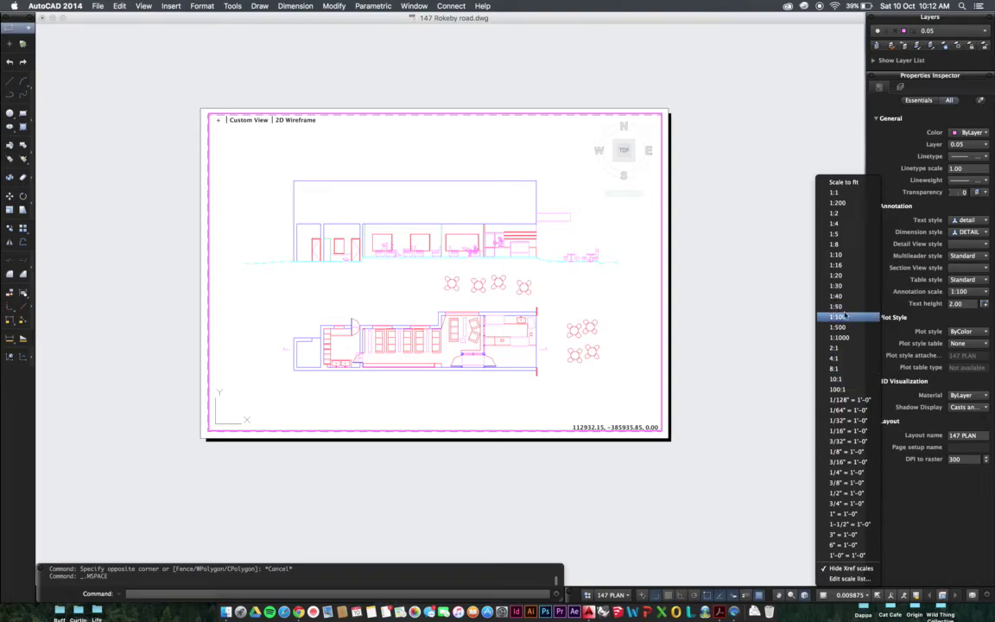
pyautogui.press('Escape')
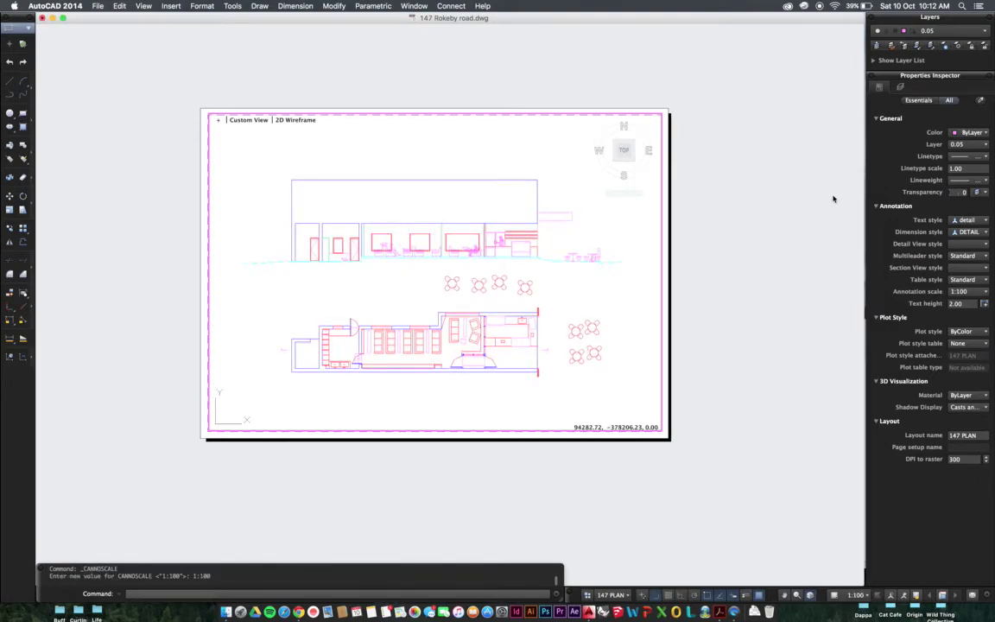
pyautogui.doubleClick(728, 238)
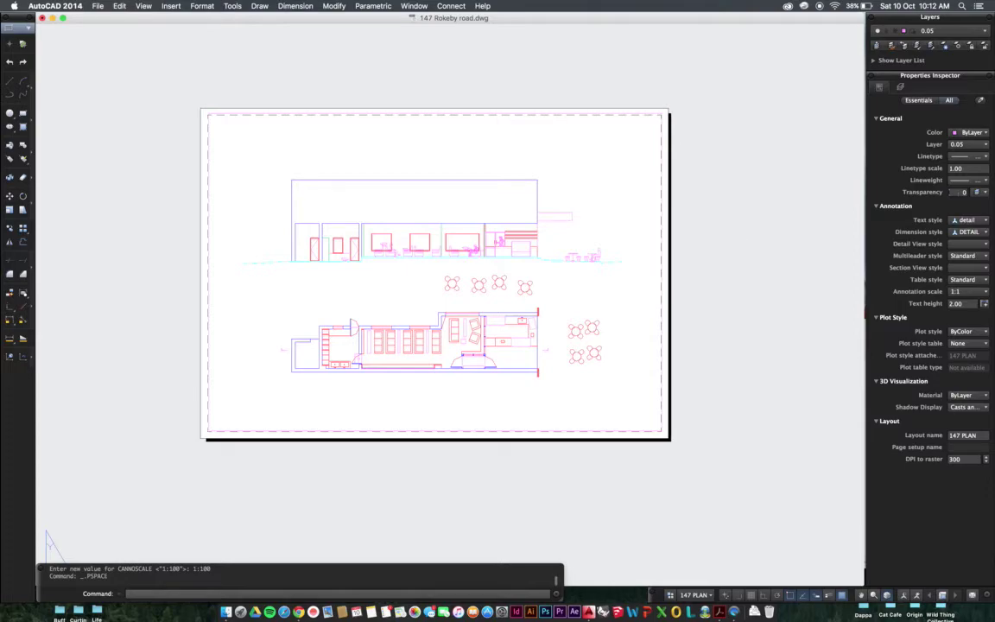
pyautogui.press('super+p')
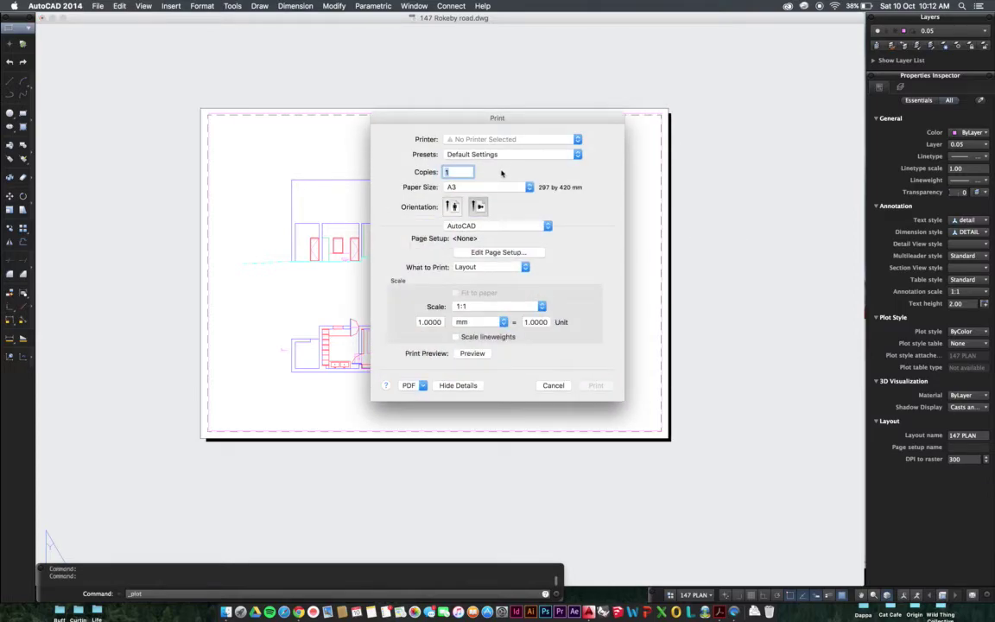
# - Plot the sheet on A3 paper, saving it as a PDF named TEST PLAN
pyautogui.click(498, 187)
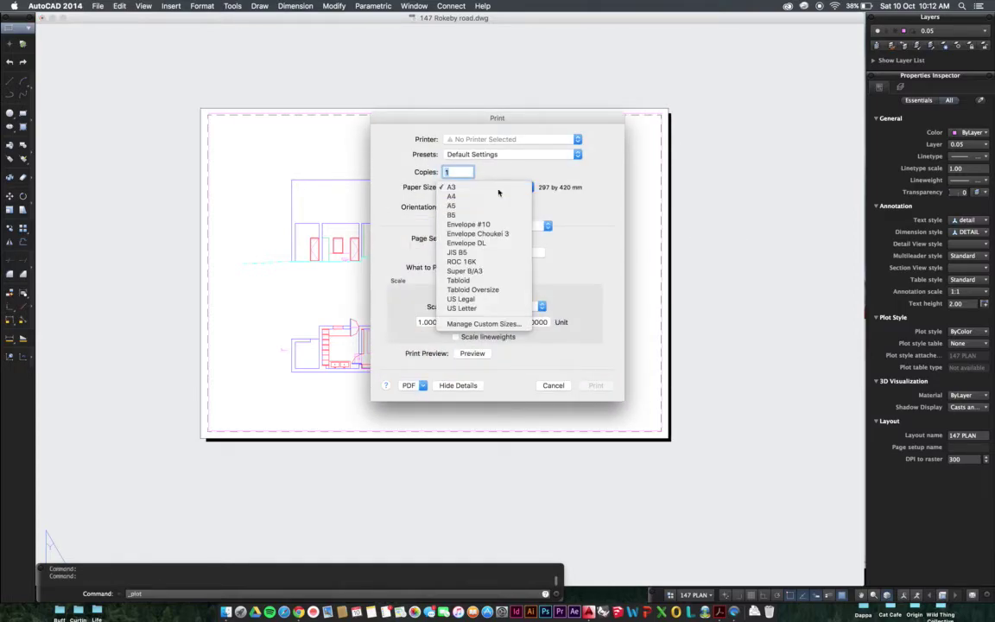
pyautogui.click(612, 232)
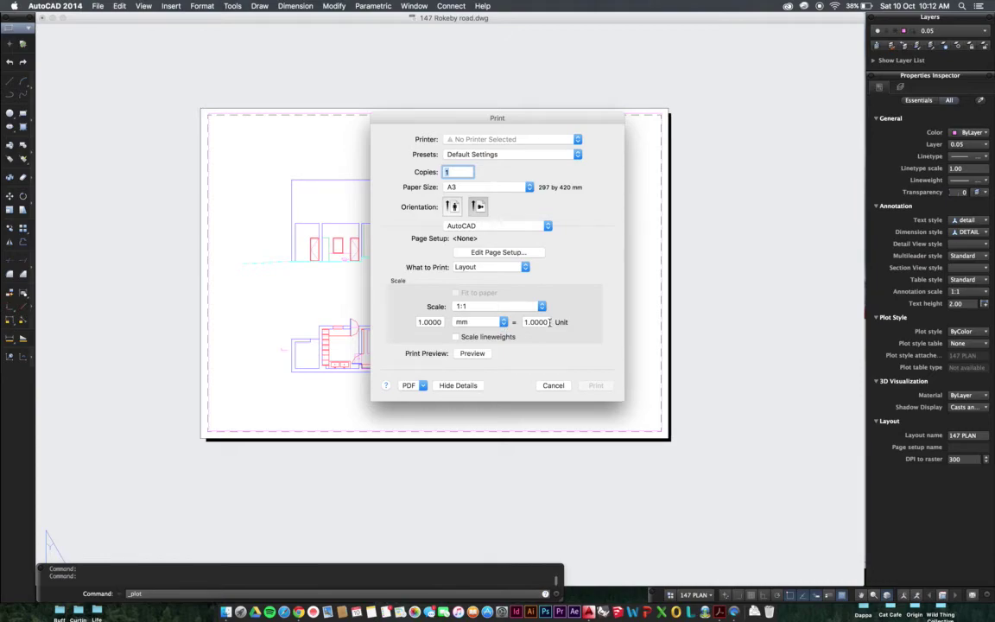
pyautogui.click(423, 386)
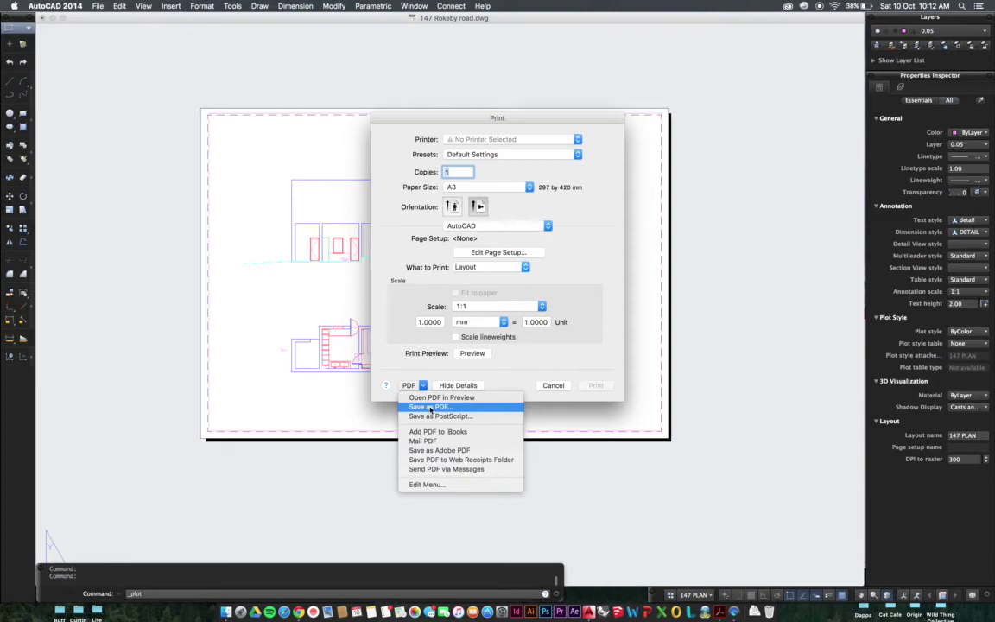
pyautogui.click(429, 407)
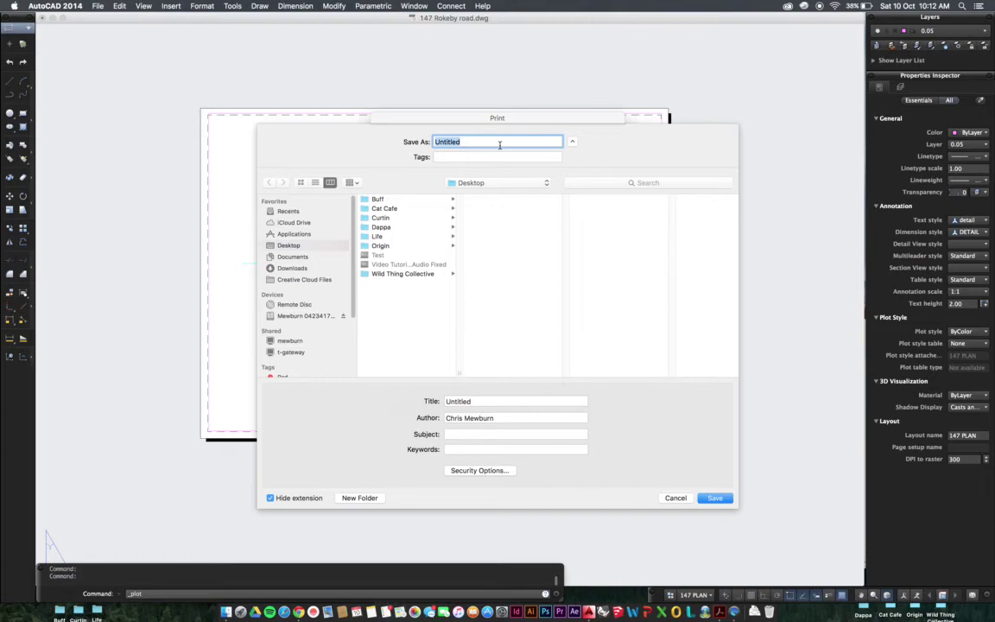
pyautogui.write('TEST PLAN')
pyautogui.click(715, 497)
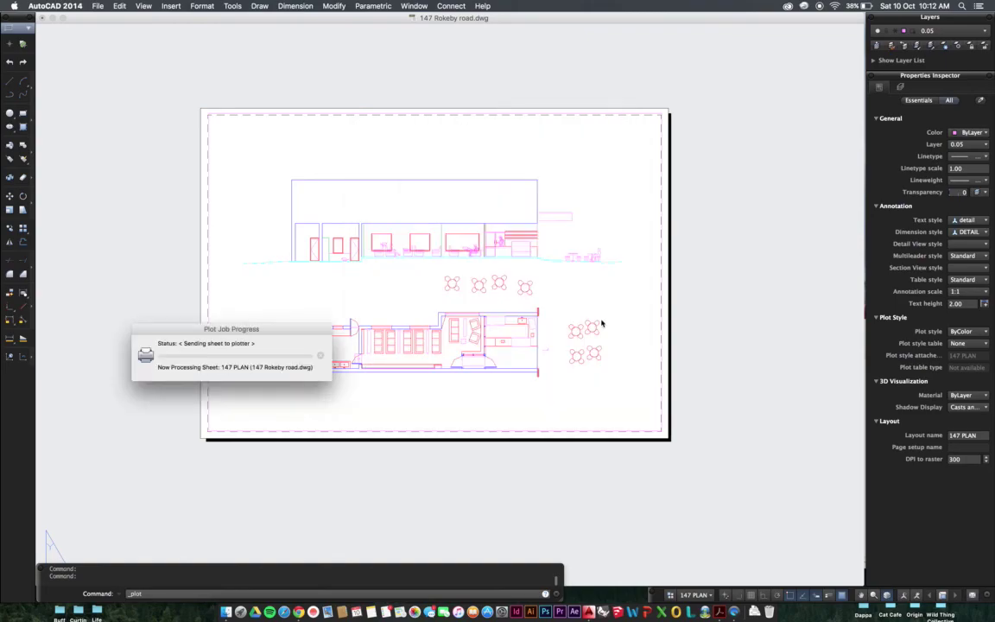
# - Reveal the Desktop and open TEST PLAN.pdf in Adobe Acrobat Pro
pyautogui.press('F4')
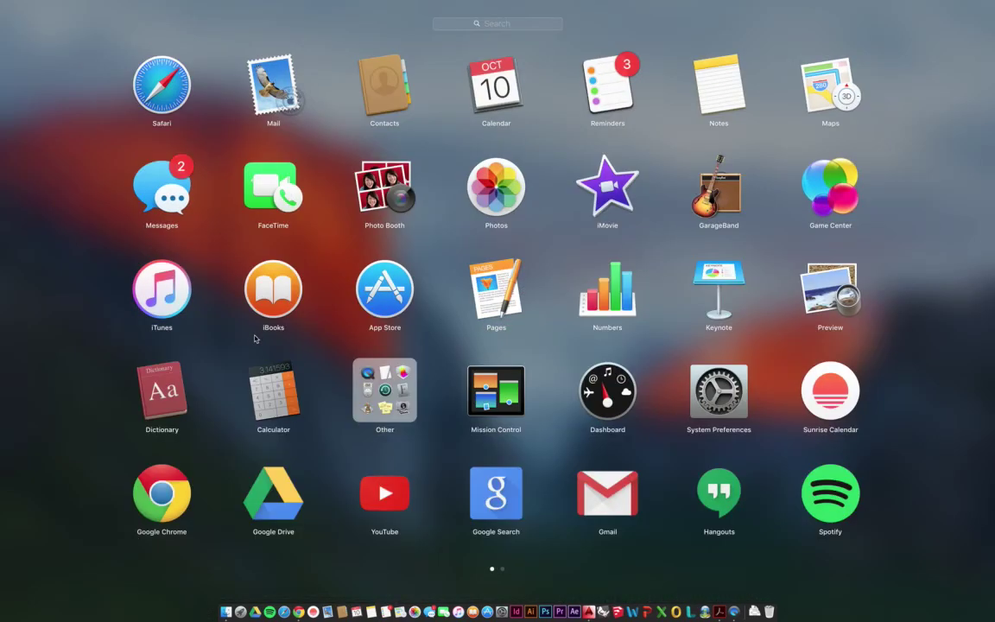
pyautogui.press('Escape')
pyautogui.press('F11')
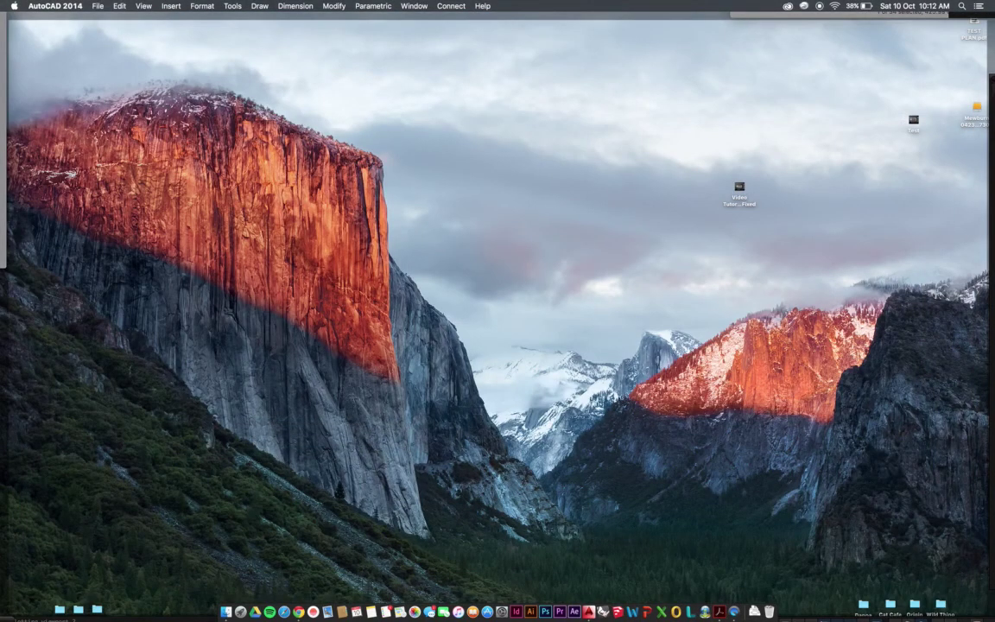
pyautogui.moveTo(961, 34); pyautogui.dragTo(589, 160)
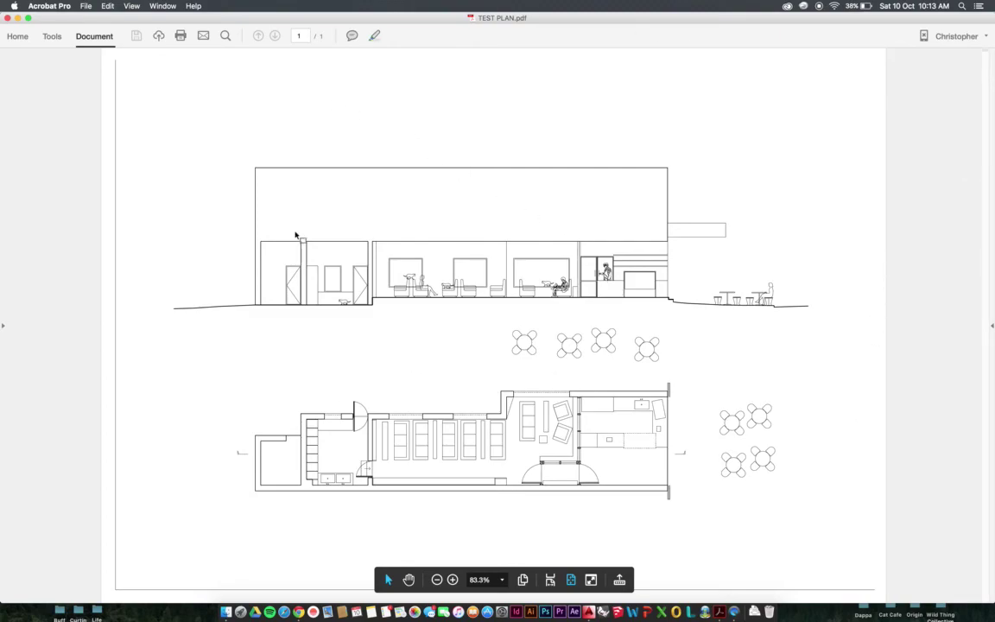
# - Close TEST PLAN.pdf in Acrobat and bring the AutoCAD 147 PLAN layout back into focus
pyautogui.click(8, 18)
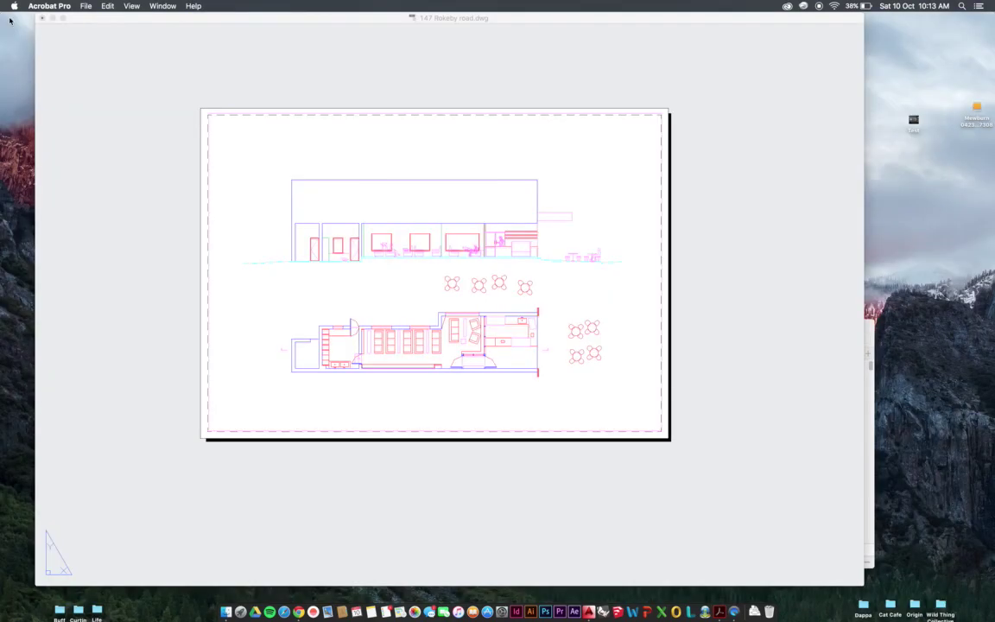
pyautogui.click(121, 92)
pyautogui.click(127, 116)
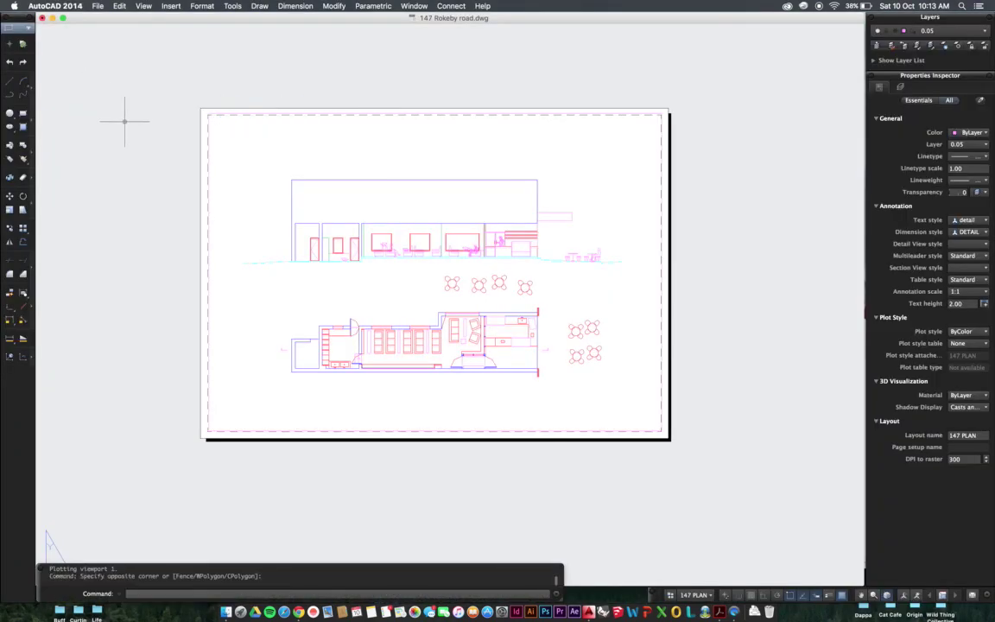